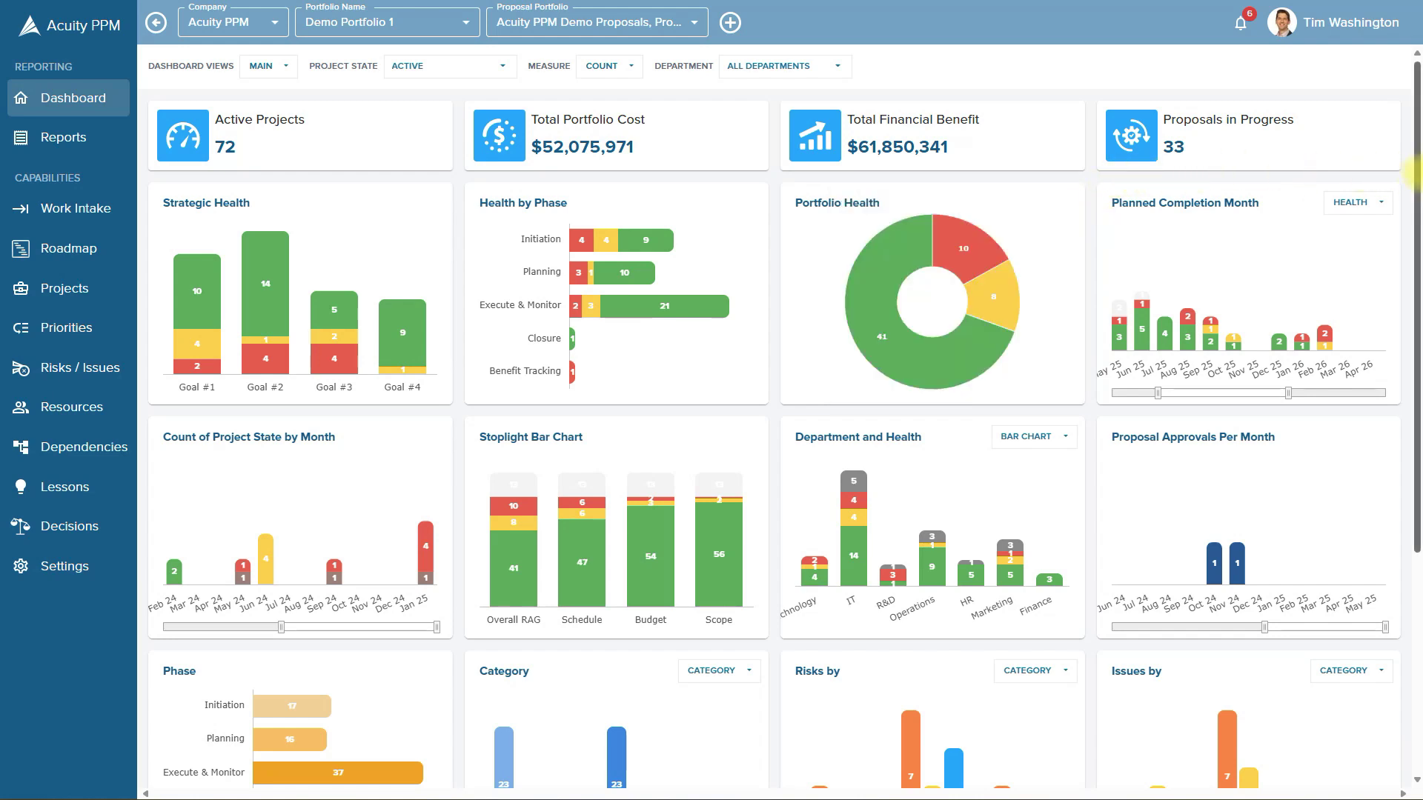
pyautogui.moveTo(1415, 169); pyautogui.dragTo(1415, 353)
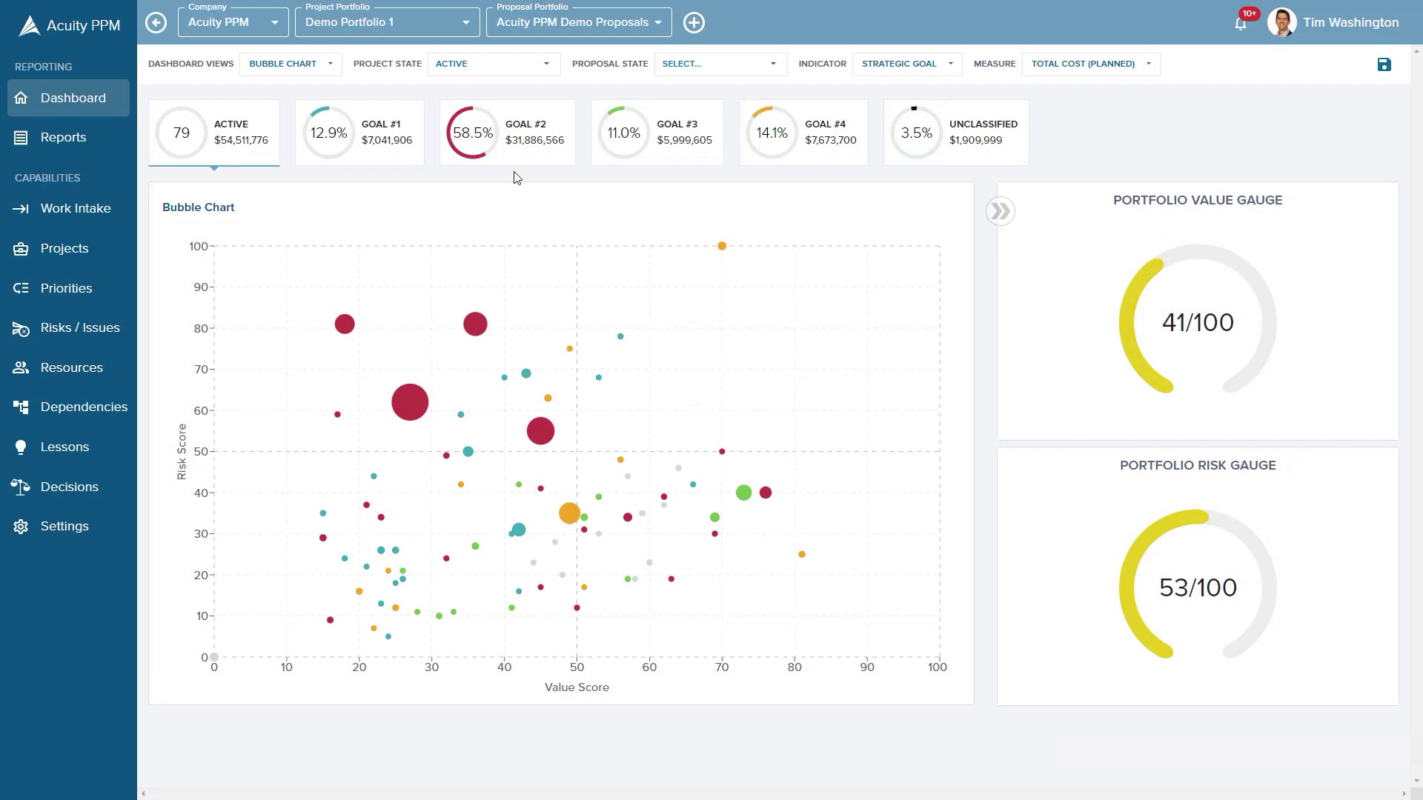
# Filter the bubble chart to show only Goal #2 projects
pyautogui.click(526, 136)
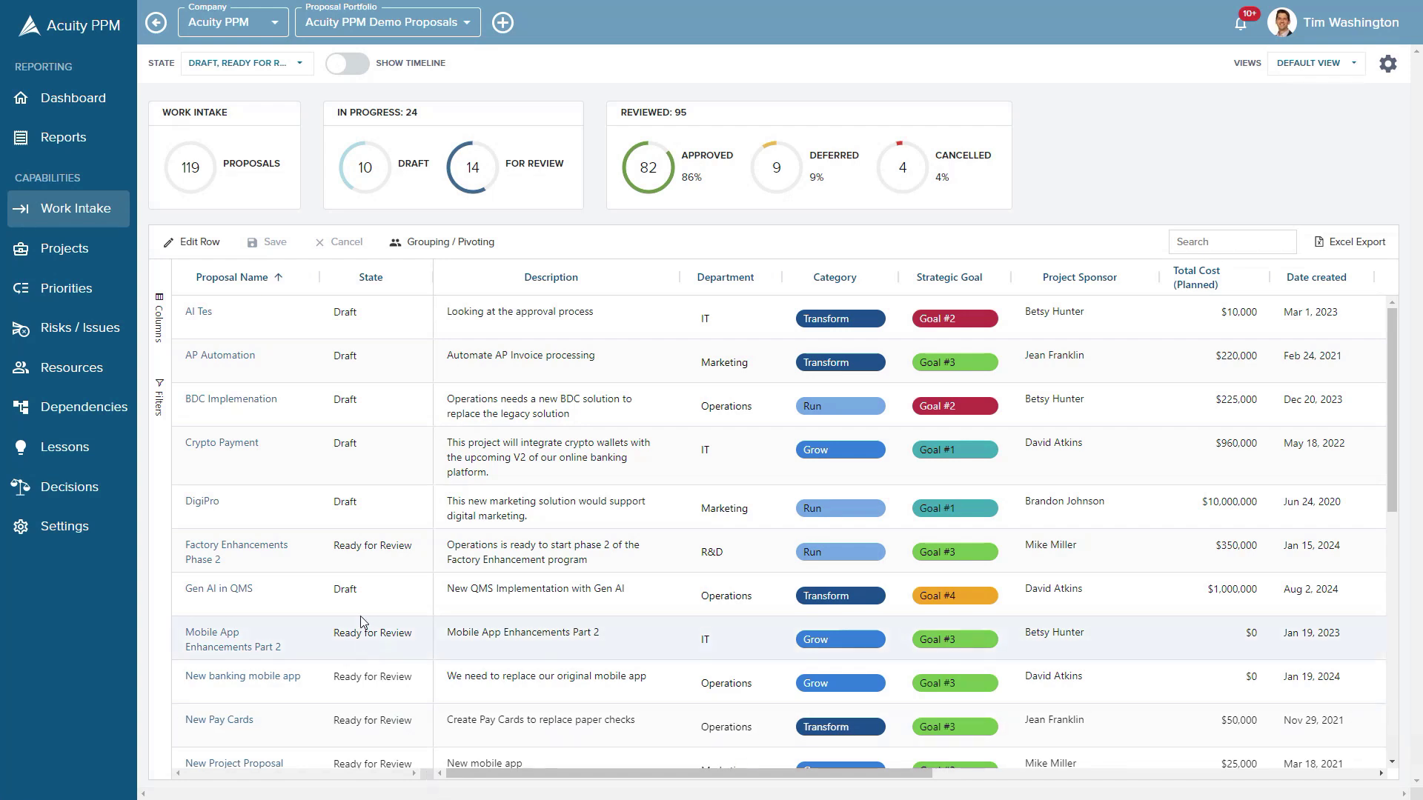
# Open the Crypto Payment proposal and review its overview information
pyautogui.click(239, 449)
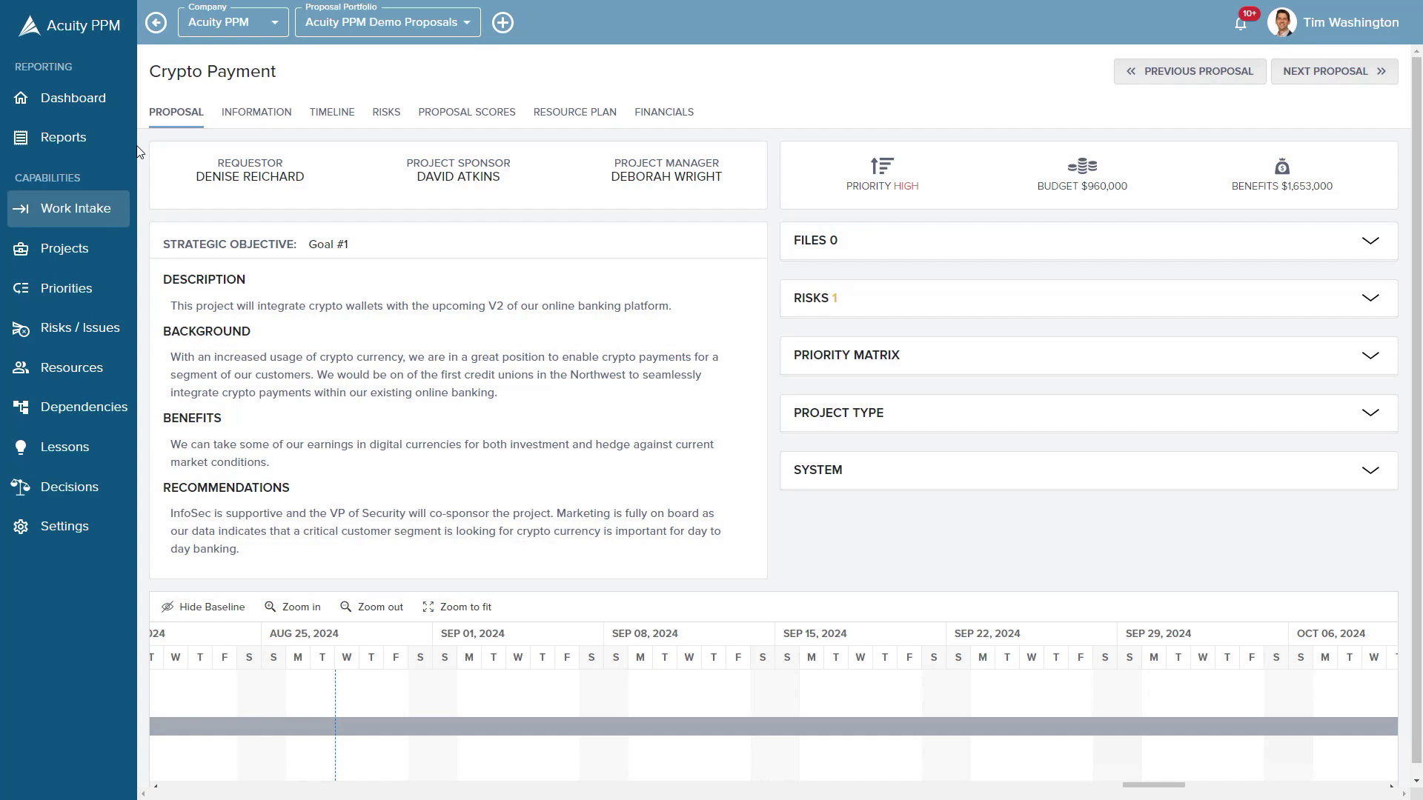
pyautogui.click(256, 112)
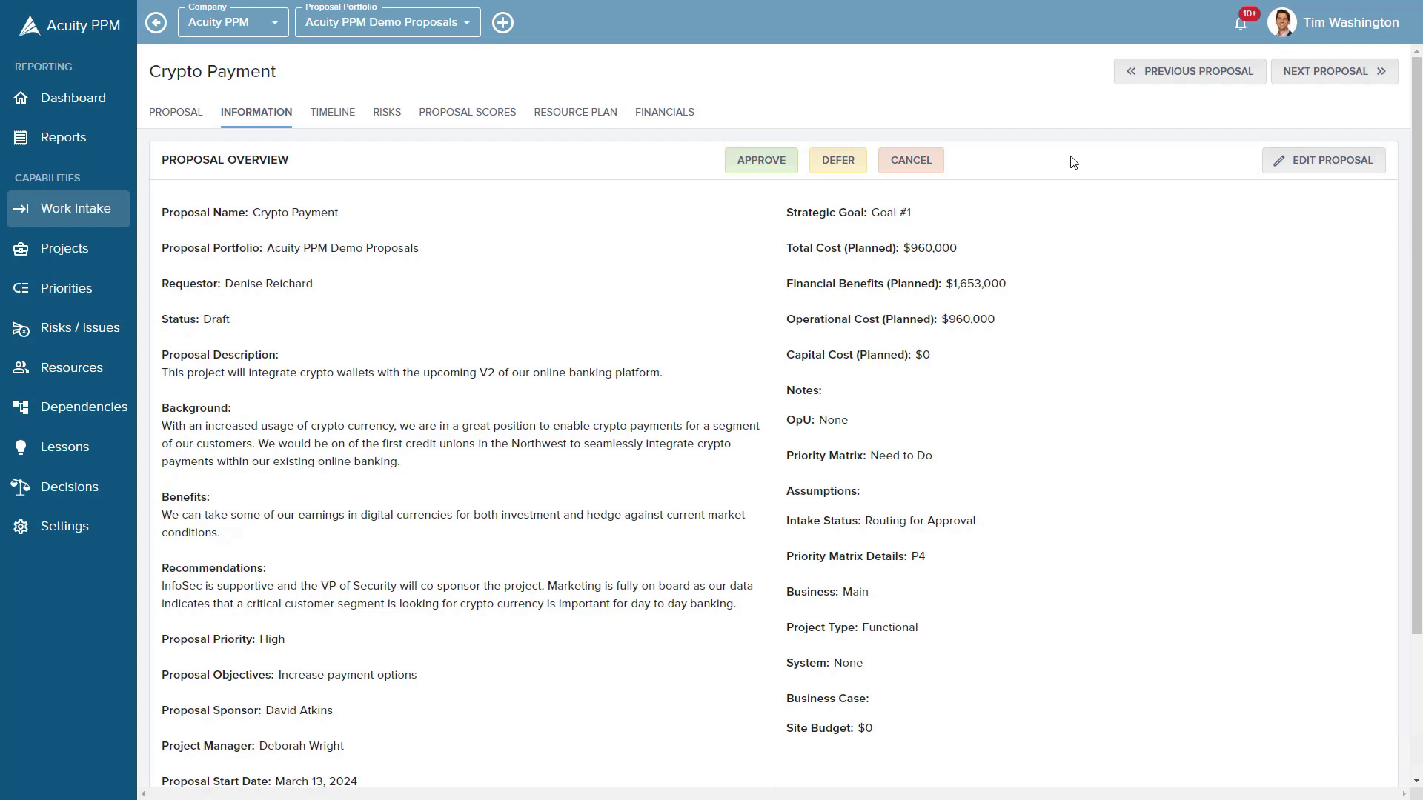
pyautogui.click(64, 248)
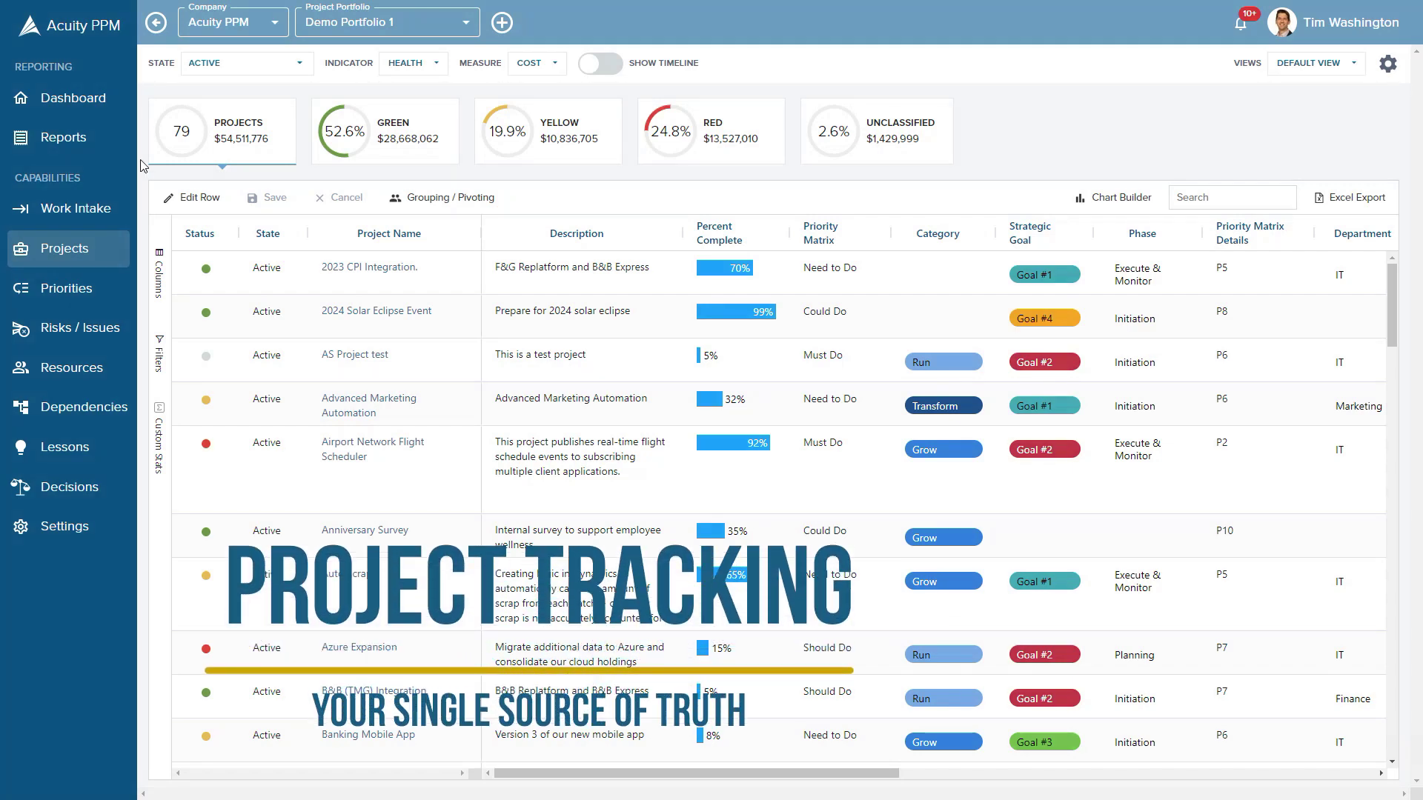
# Move the Strategic Goal column left to sit just after Percent Complete
pyautogui.click(243, 62)
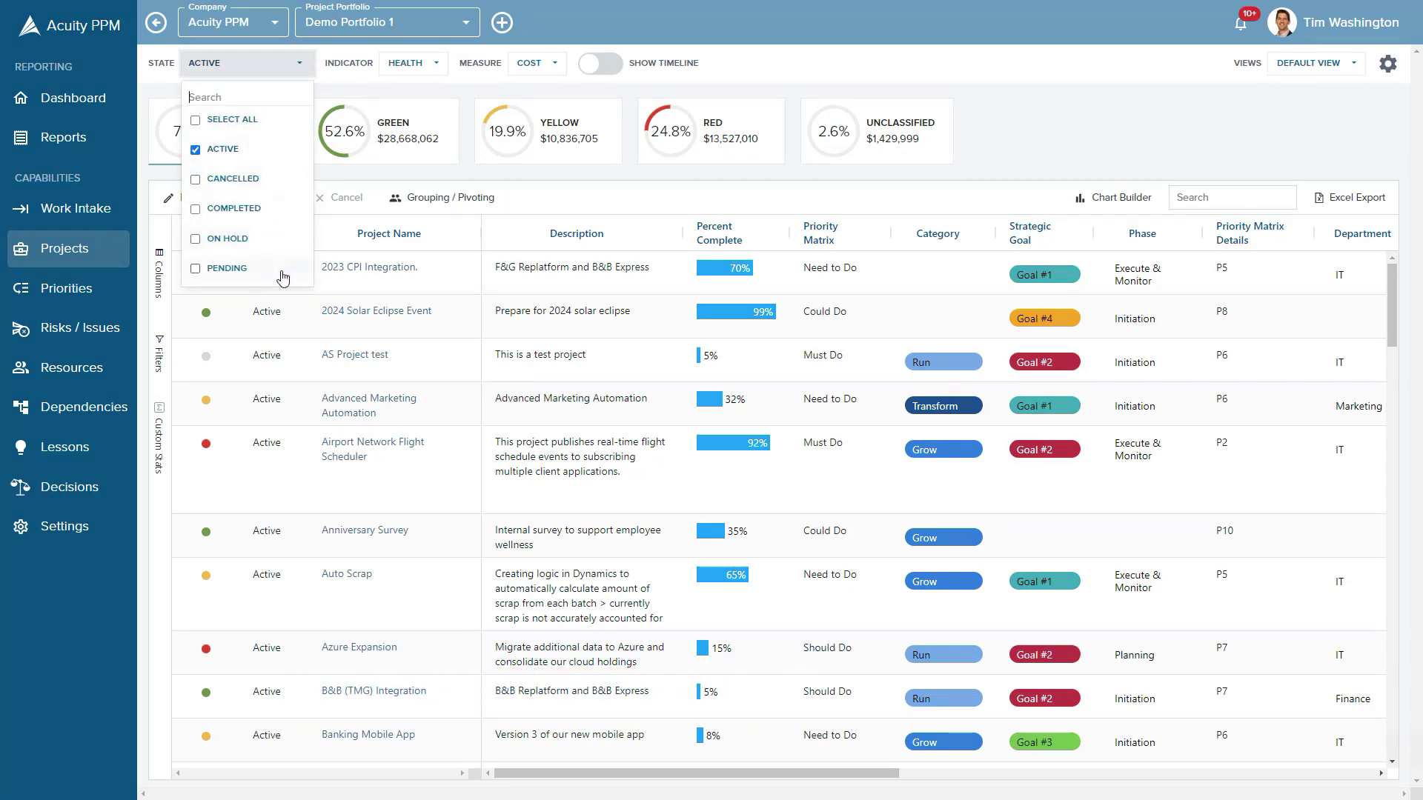
pyautogui.click(302, 67)
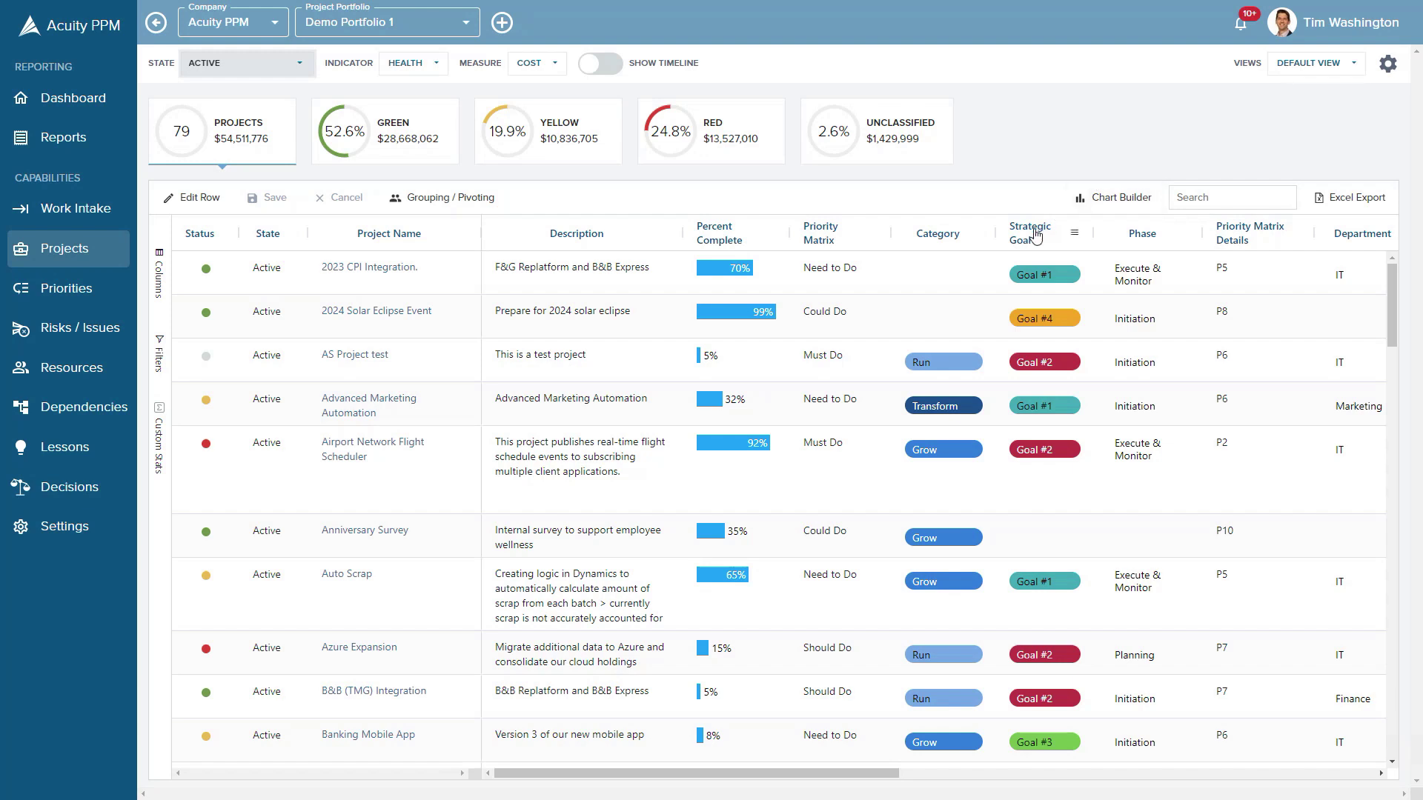
pyautogui.moveTo(1031, 234); pyautogui.dragTo(810, 235)
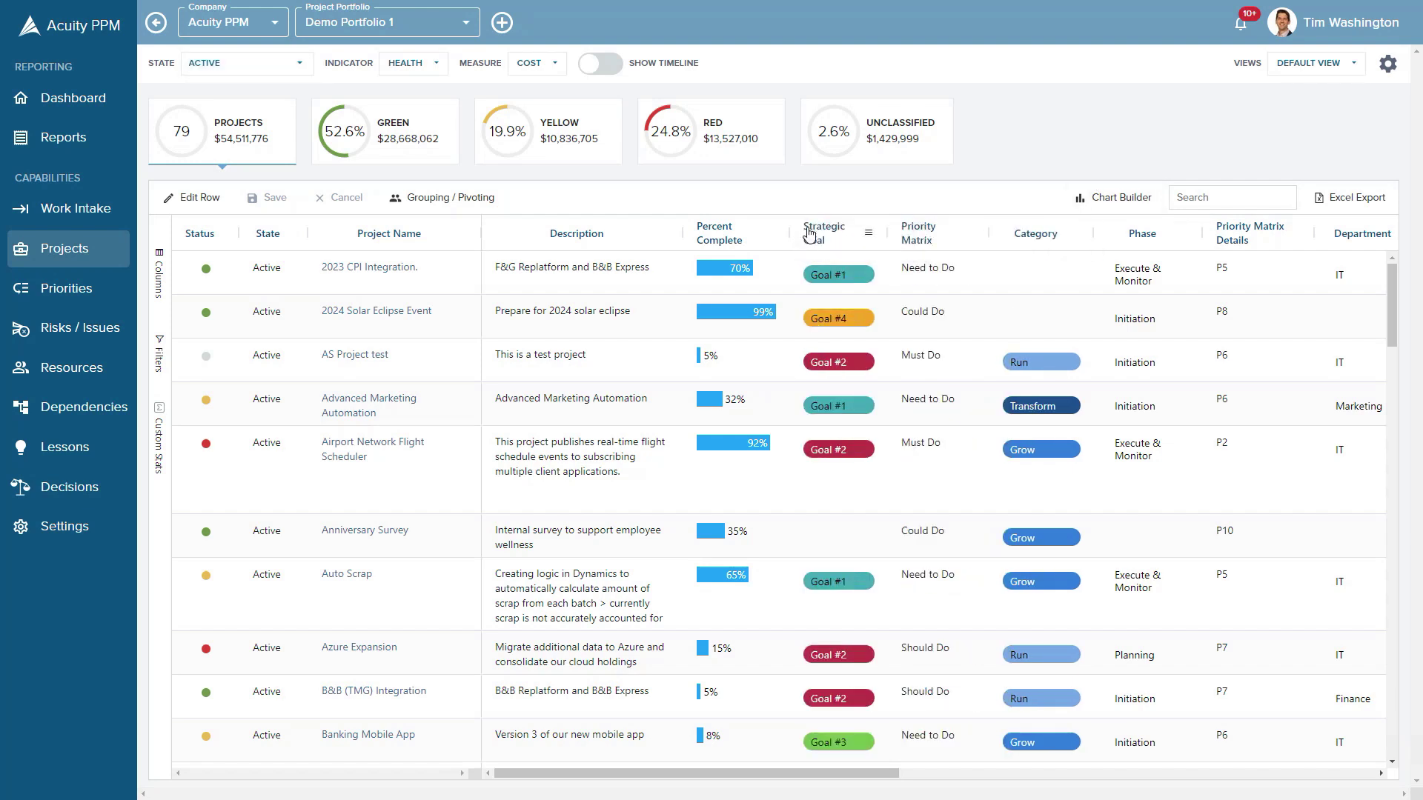
pyautogui.click(1354, 69)
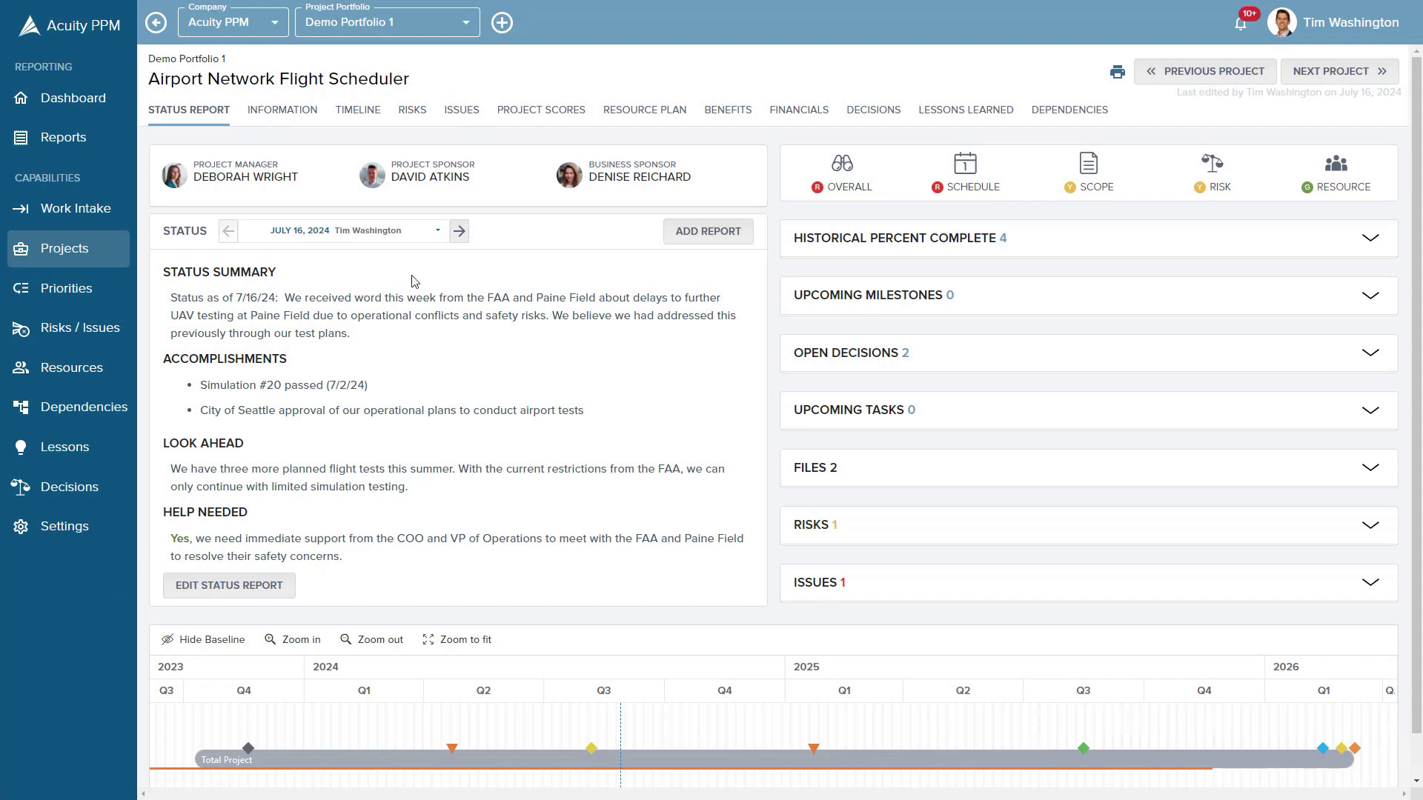
# Review earlier status report dates, keeping July 16, 2024, and the historical percent complete chart
pyautogui.click(440, 235)
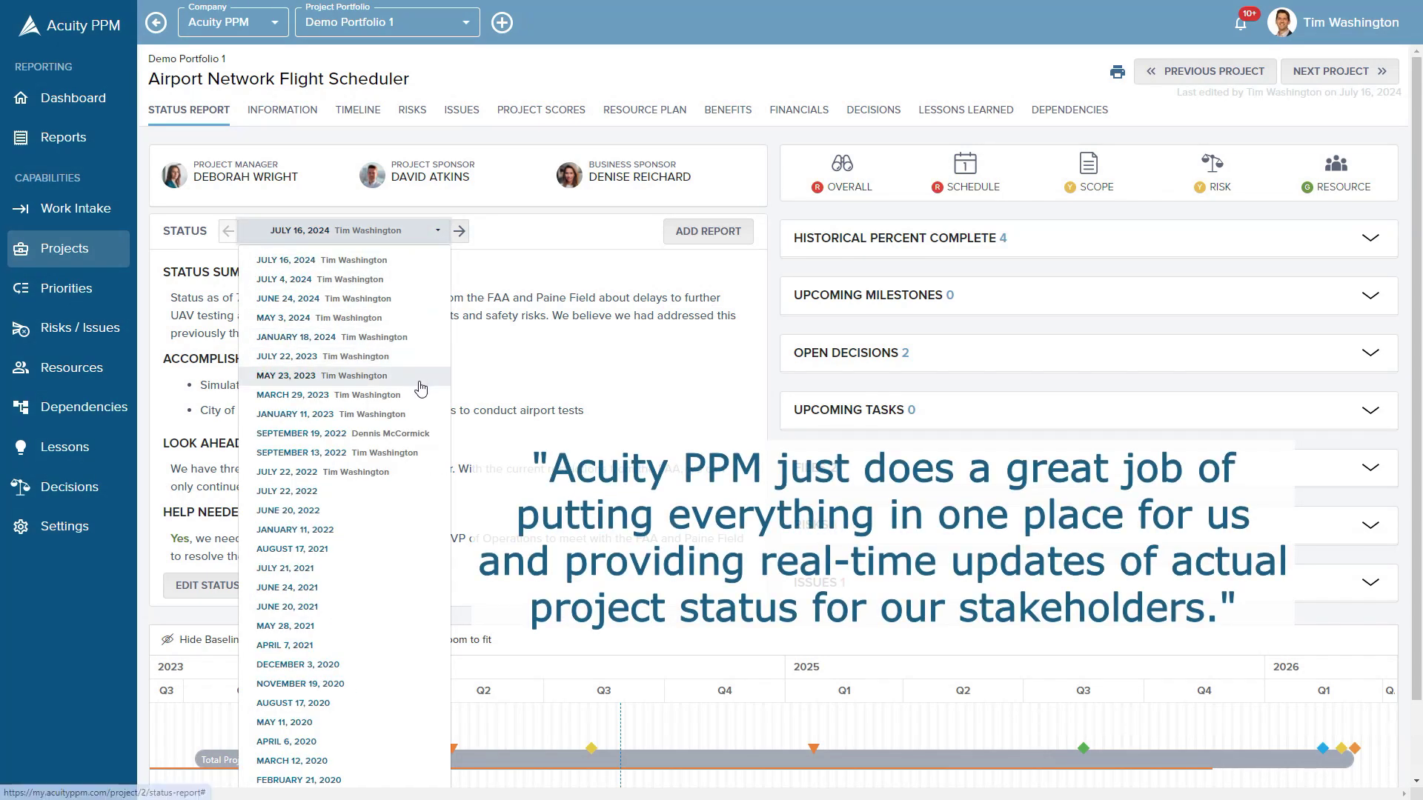
pyautogui.click(437, 234)
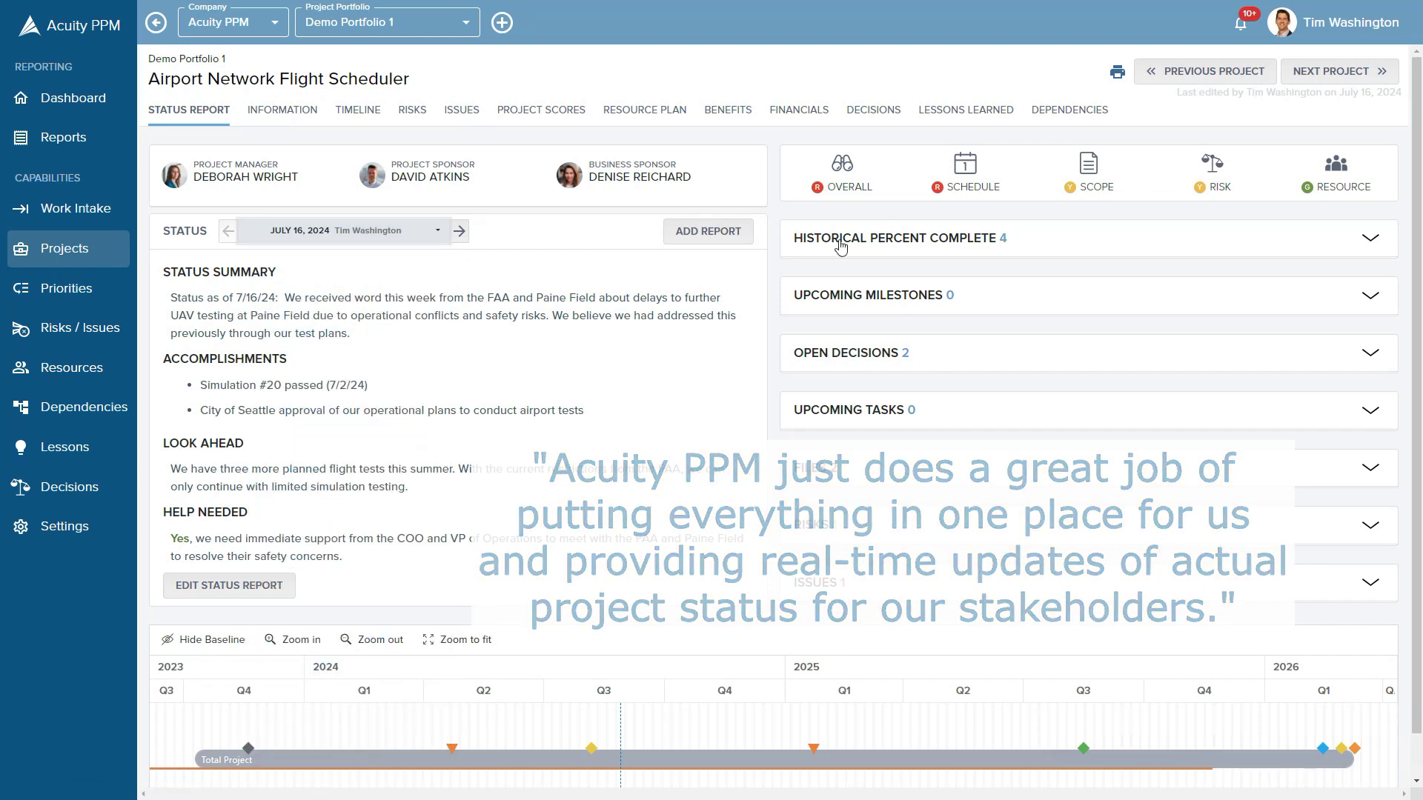
pyautogui.click(1106, 239)
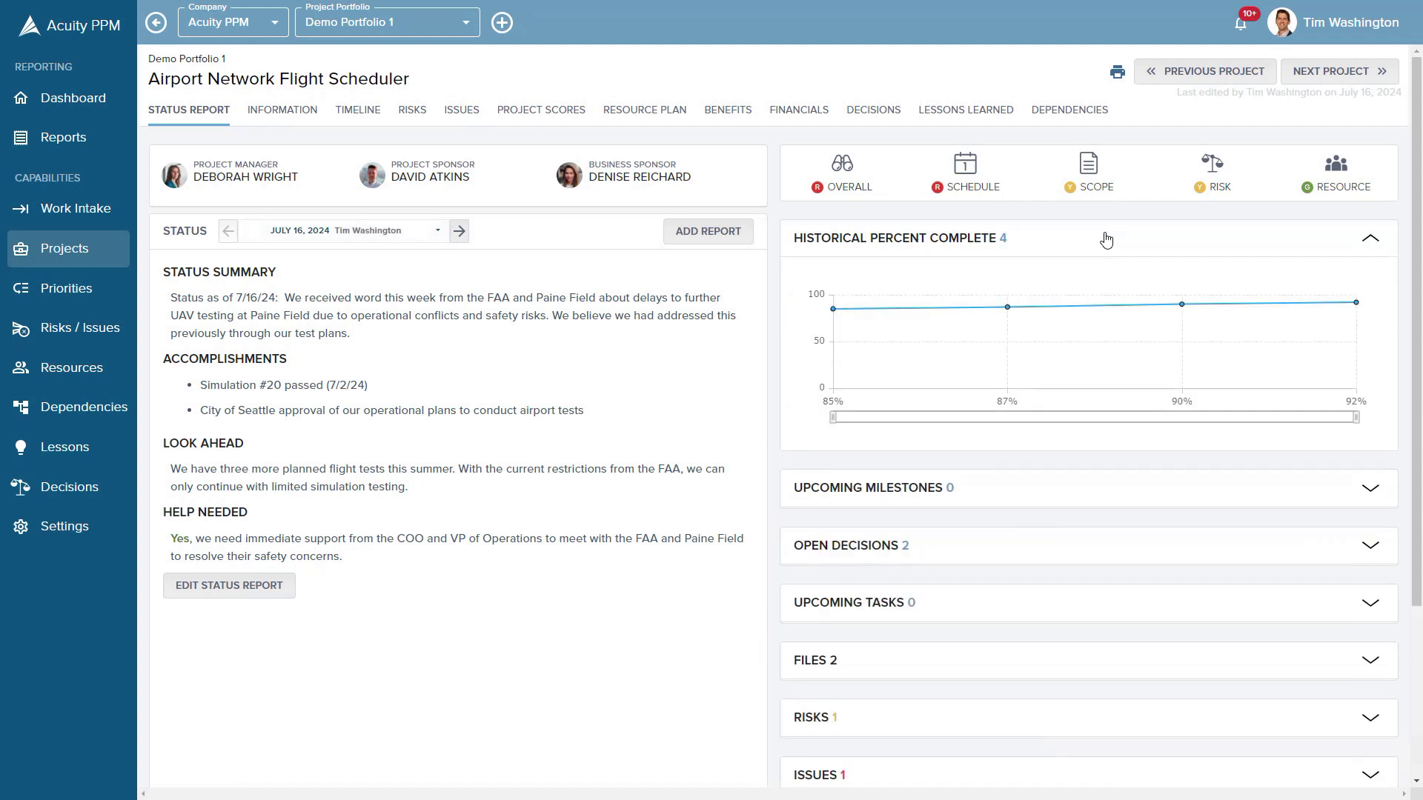
pyautogui.click(1370, 240)
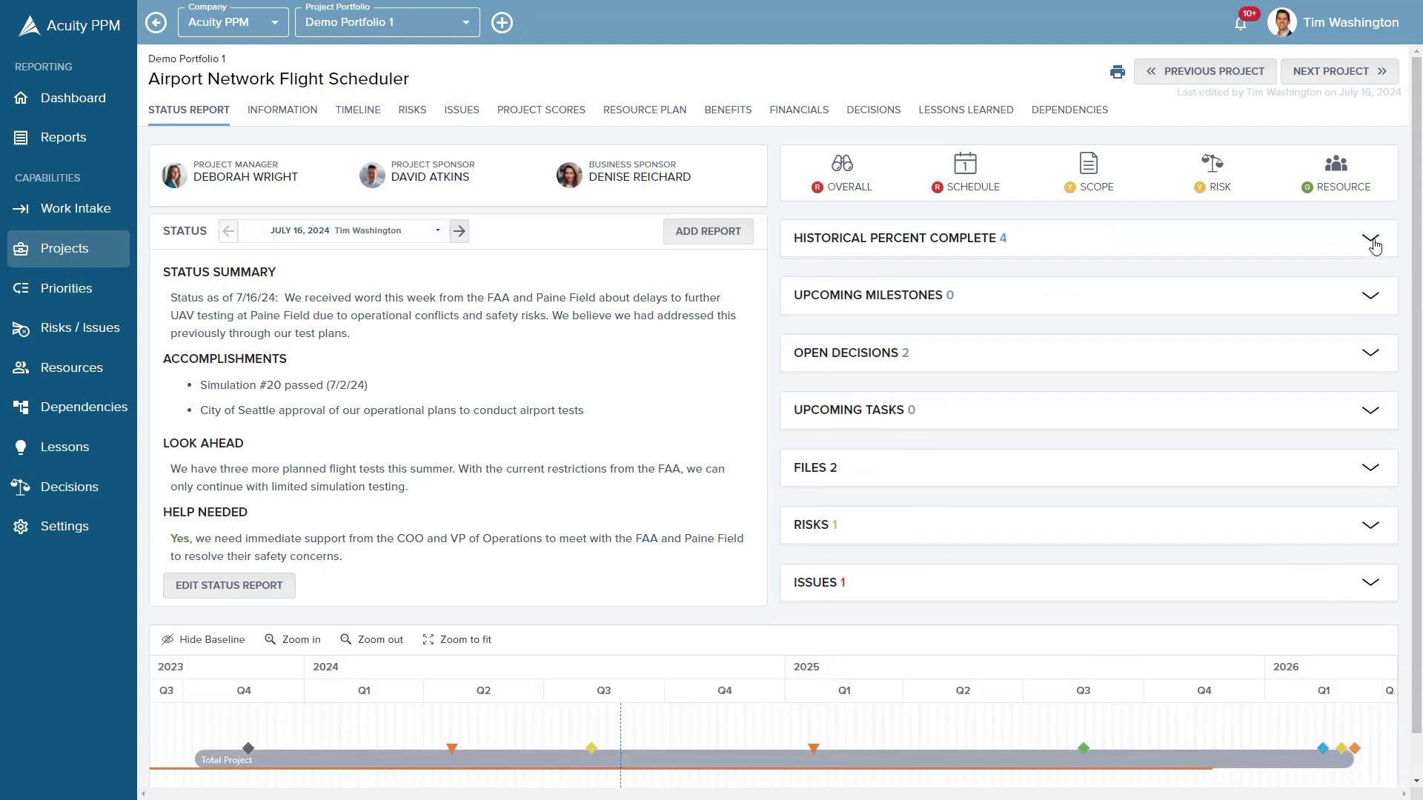
# View the flight scheduler's overview and its full timeline fitted to view
pyautogui.click(283, 109)
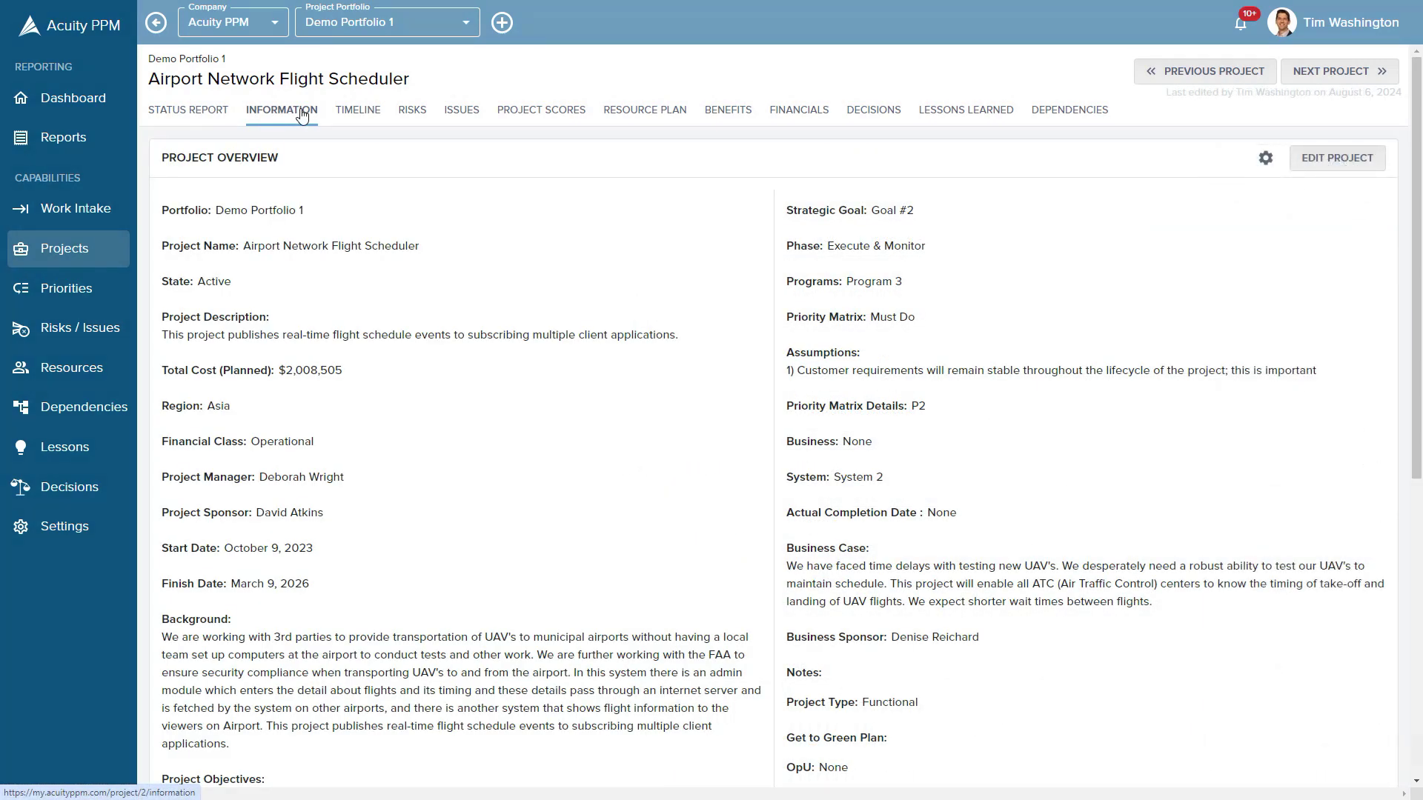
pyautogui.click(358, 110)
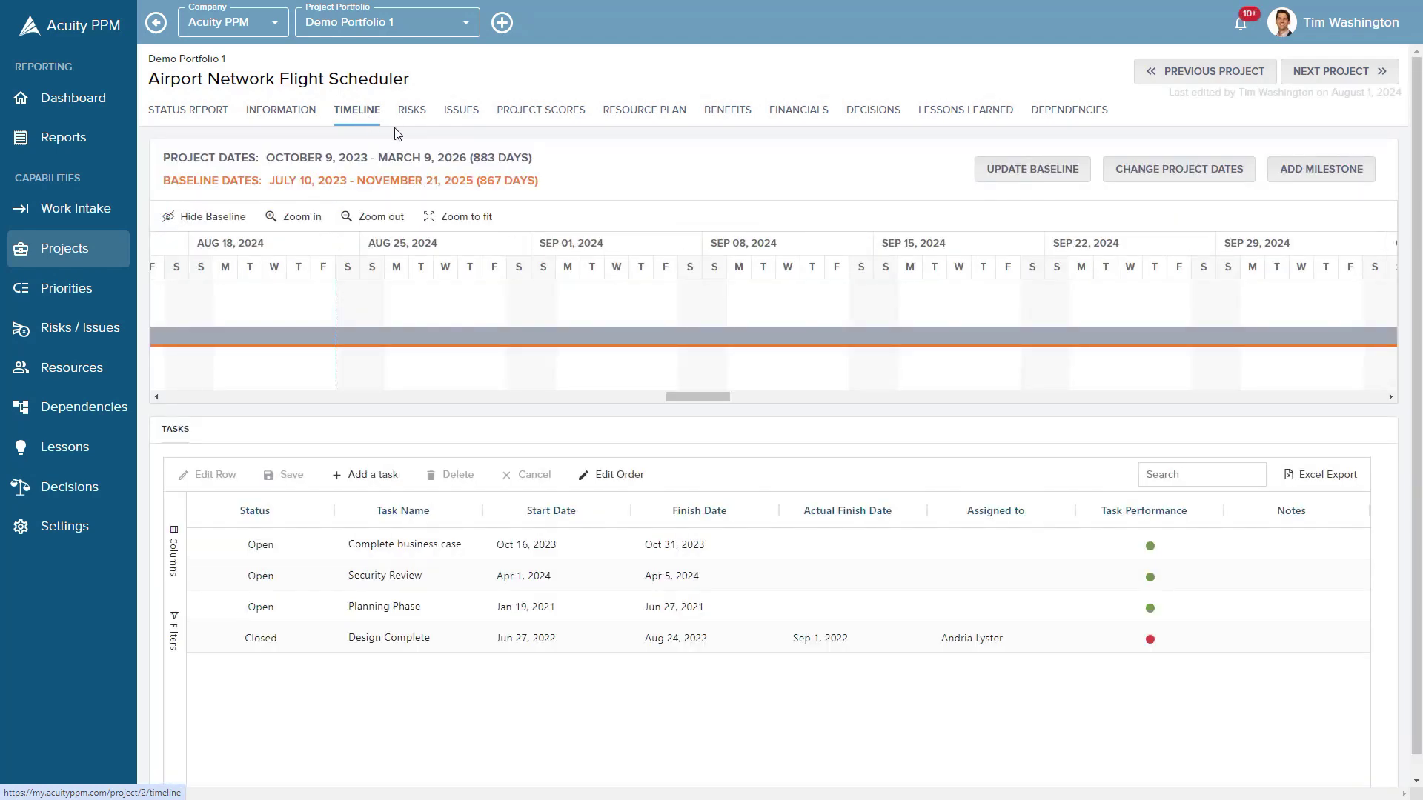
pyautogui.click(464, 217)
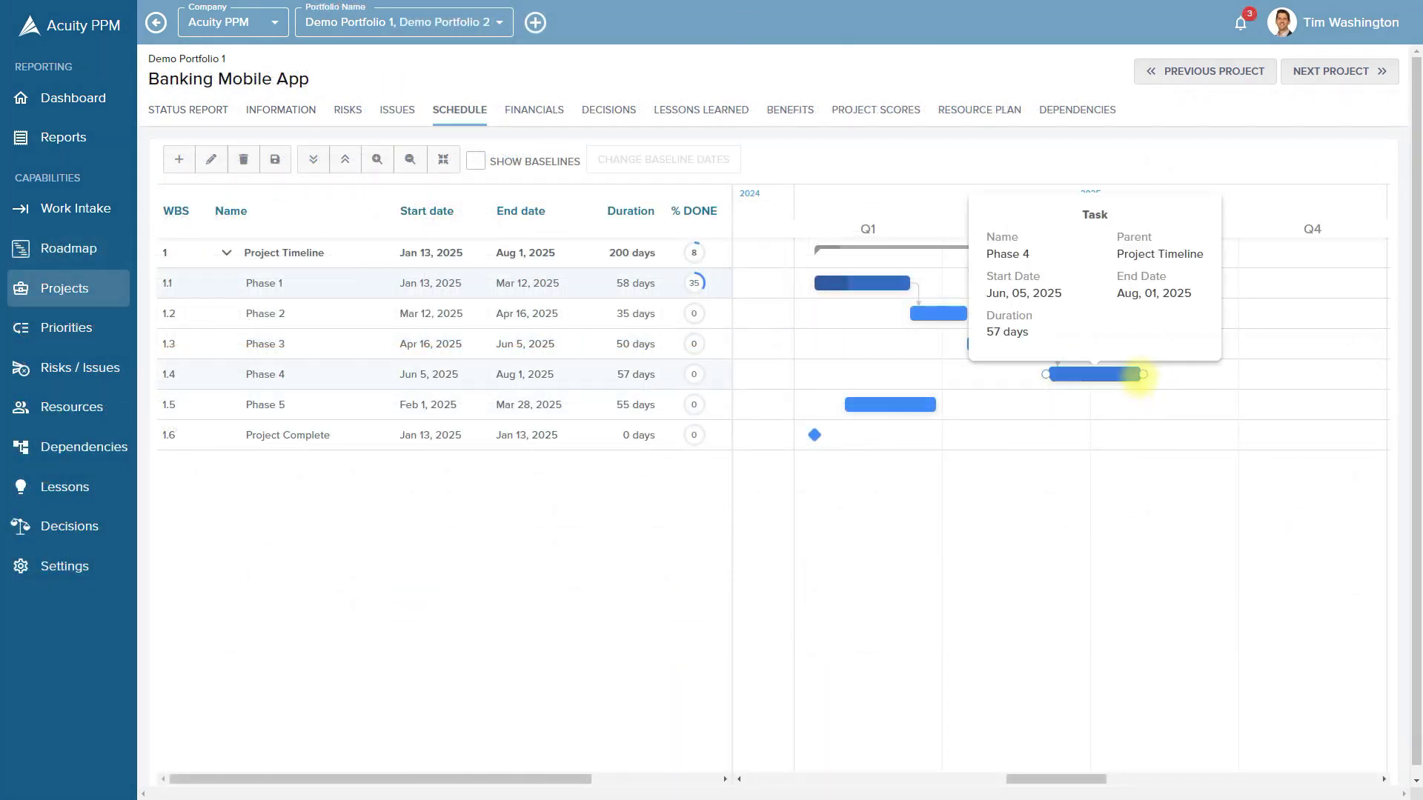
# Extend Phase 4 to Sep 1, 2025, chain Phase 5 and Project Complete, raise Phase 1 to 51%
pyautogui.moveTo(1139, 375); pyautogui.dragTo(1188, 376)
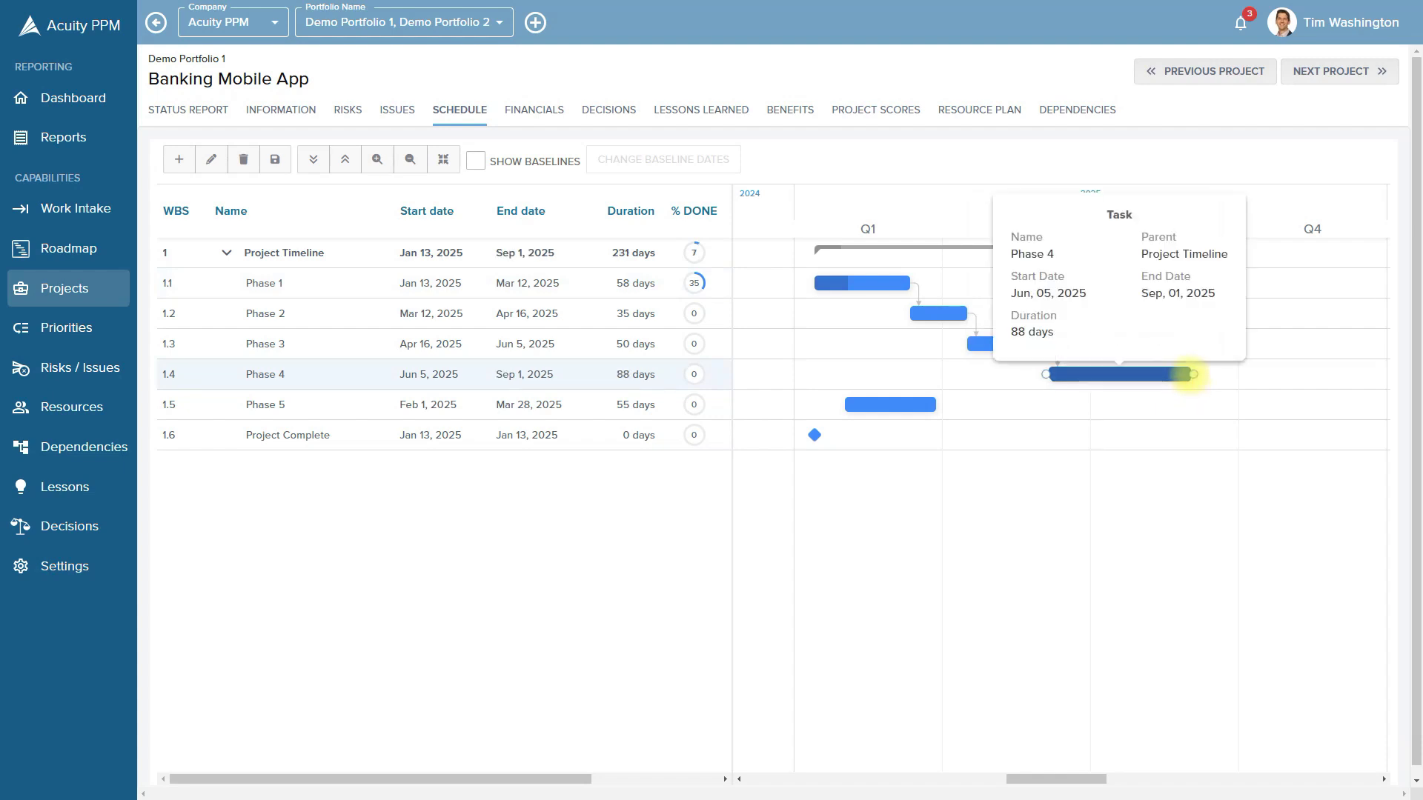
pyautogui.moveTo(1192, 375); pyautogui.dragTo(847, 403)
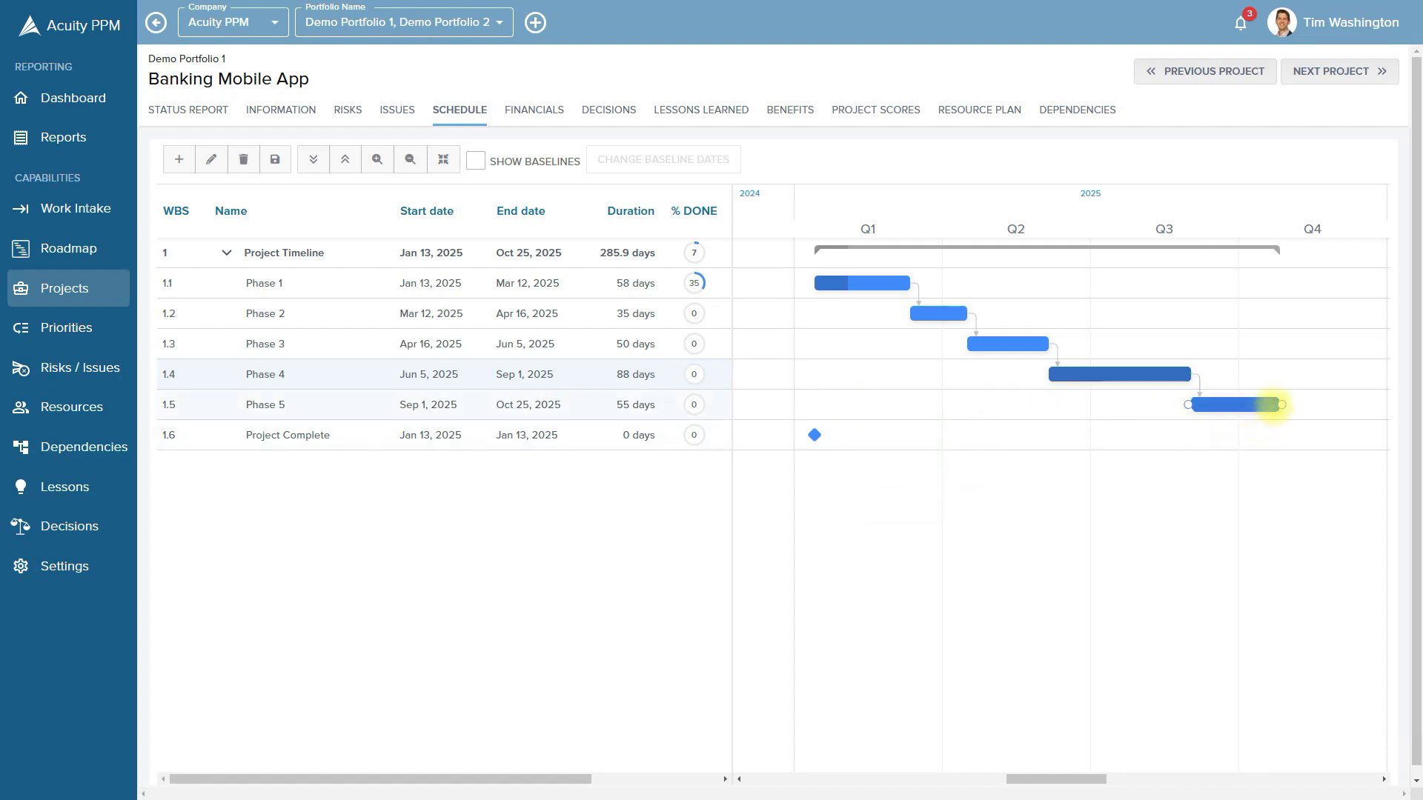
pyautogui.moveTo(1281, 406); pyautogui.dragTo(815, 434)
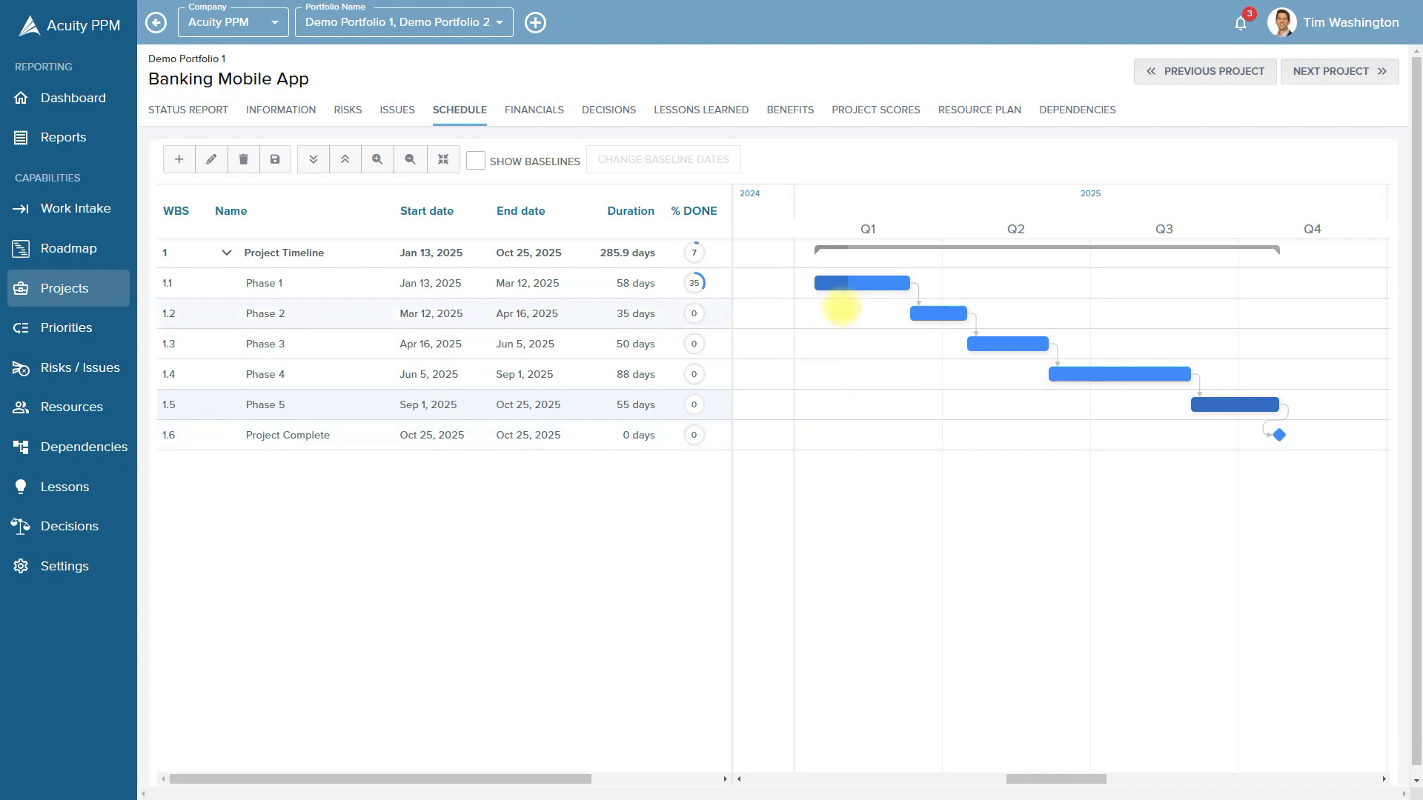
pyautogui.moveTo(848, 283); pyautogui.dragTo(867, 297)
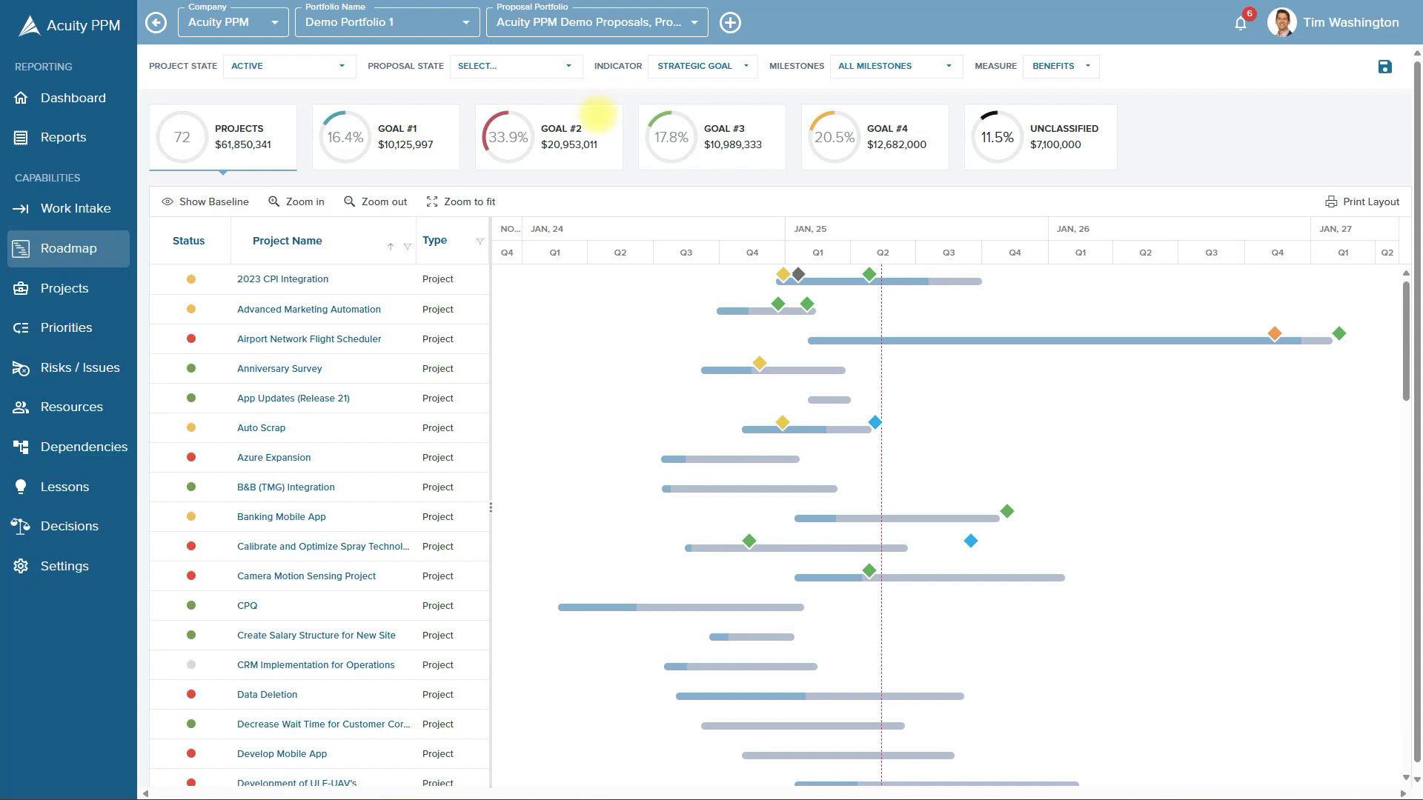
# Filter the roadmap to Goal #2 projects and fit its whole timeline in view
pyautogui.click(599, 111)
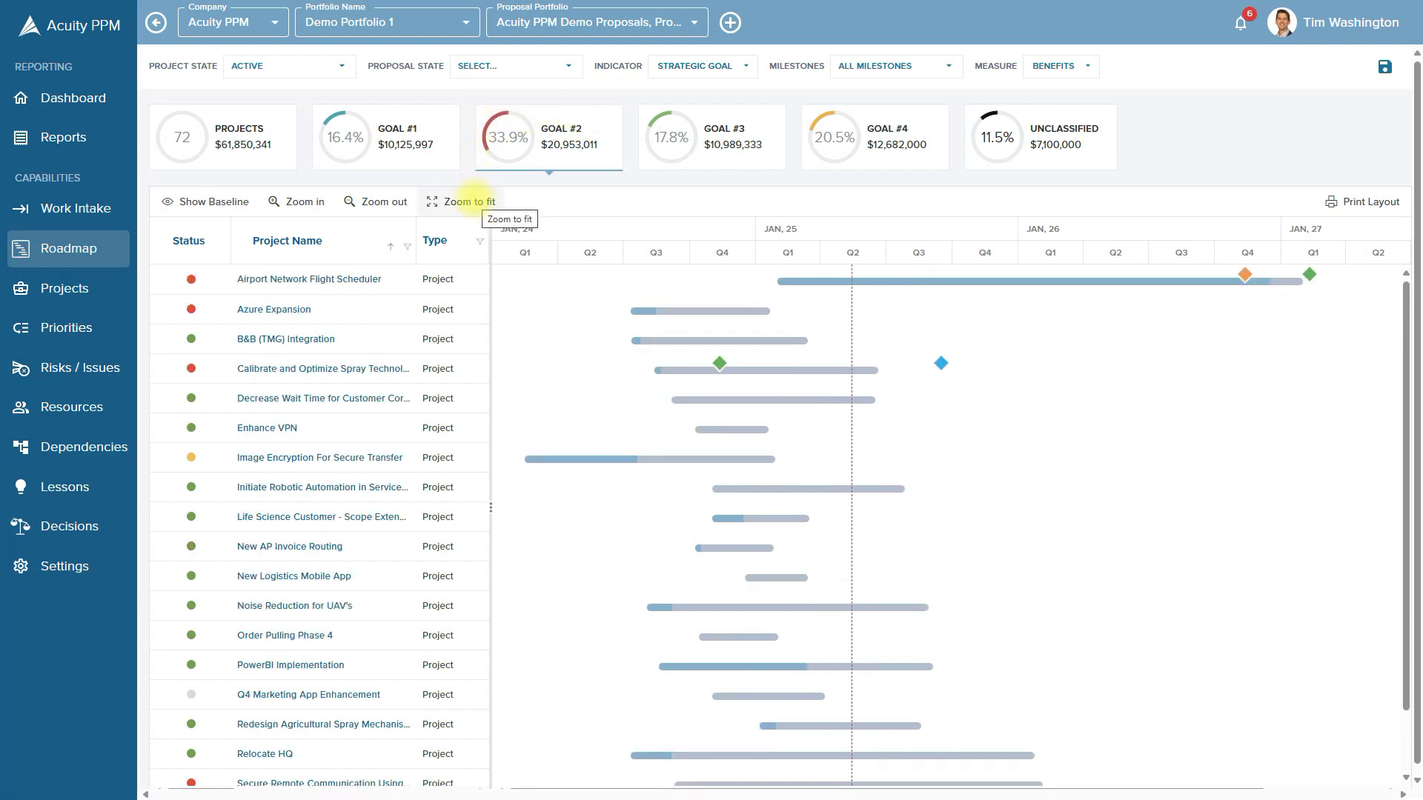
pyautogui.click(470, 201)
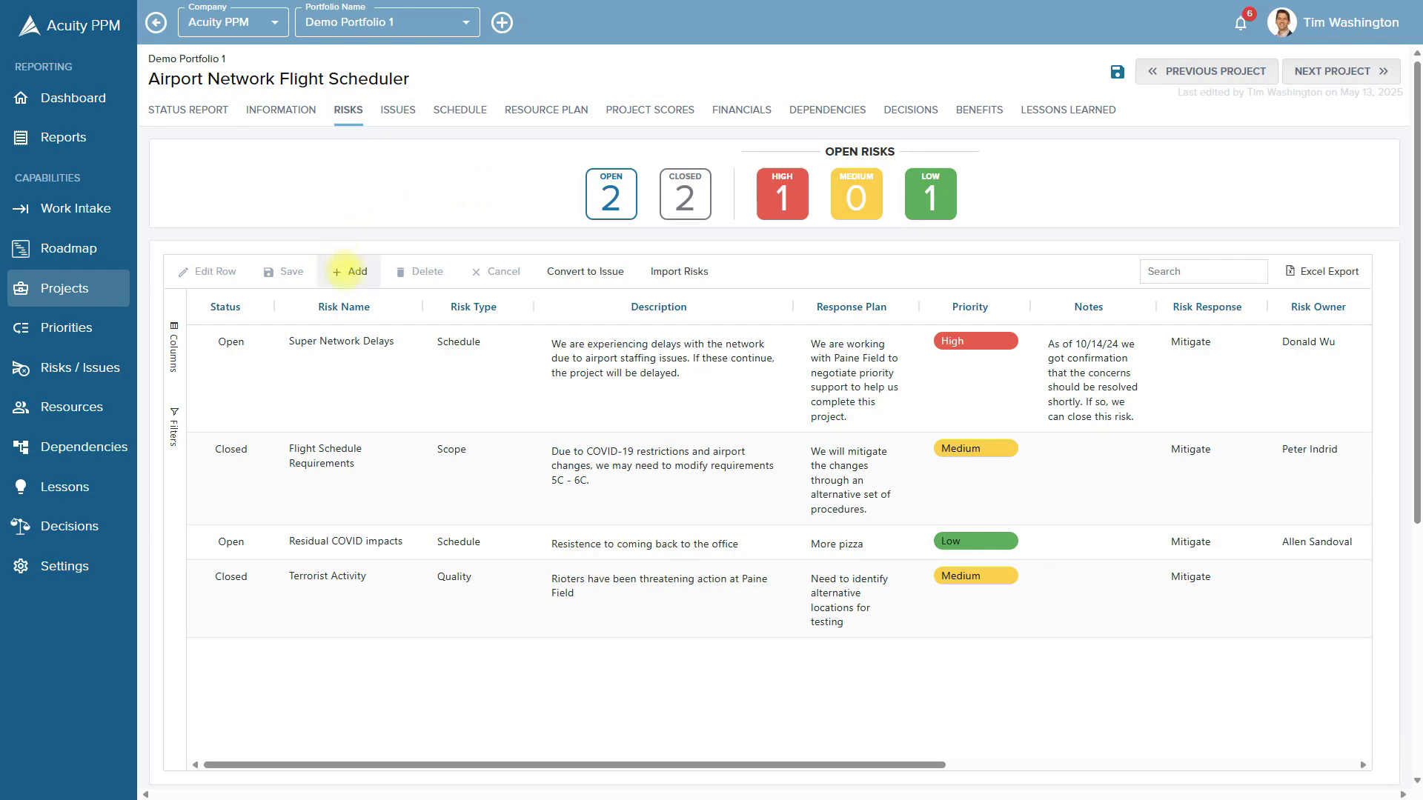
pyautogui.click(347, 272)
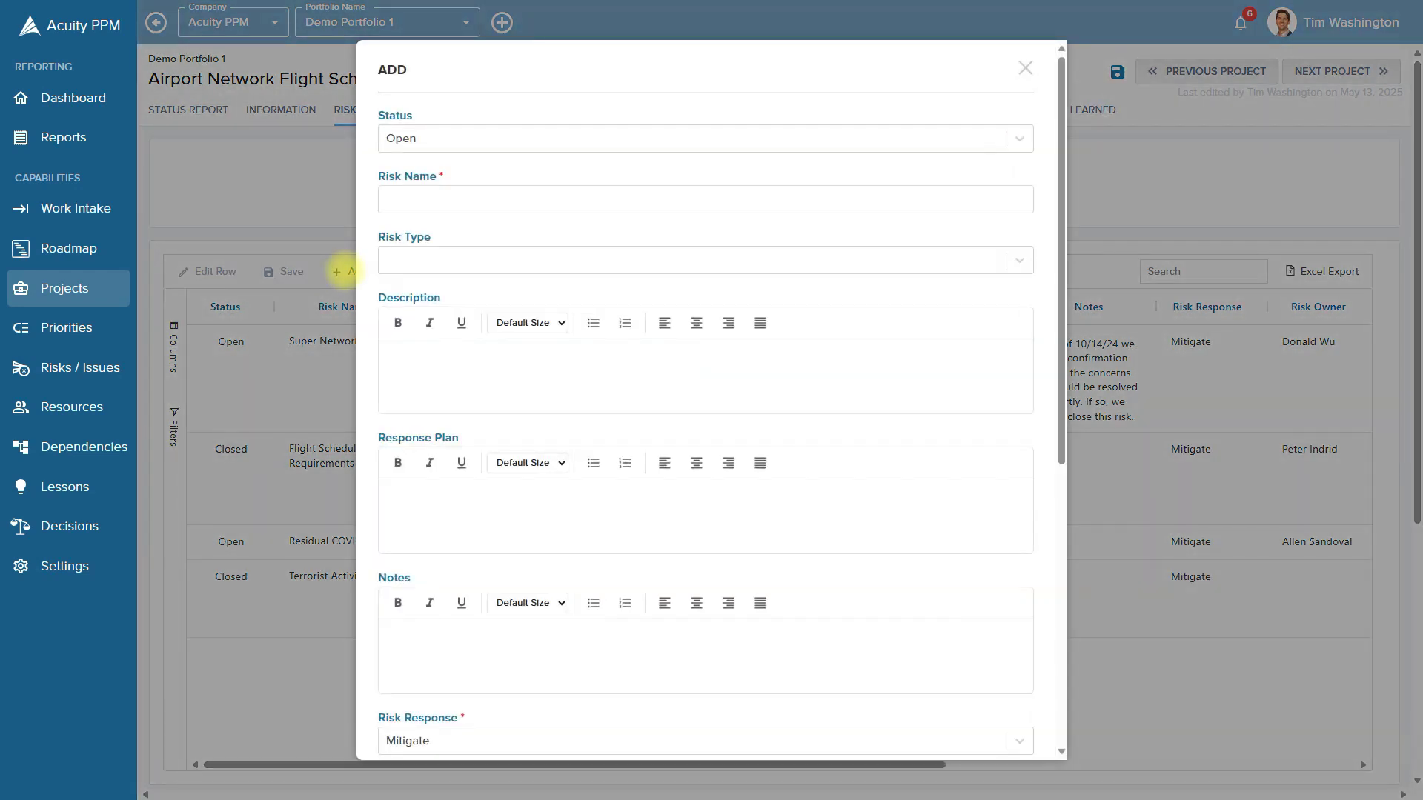
pyautogui.scroll(-6, 372, 295)
pyautogui.scroll(-6, 373, 295)
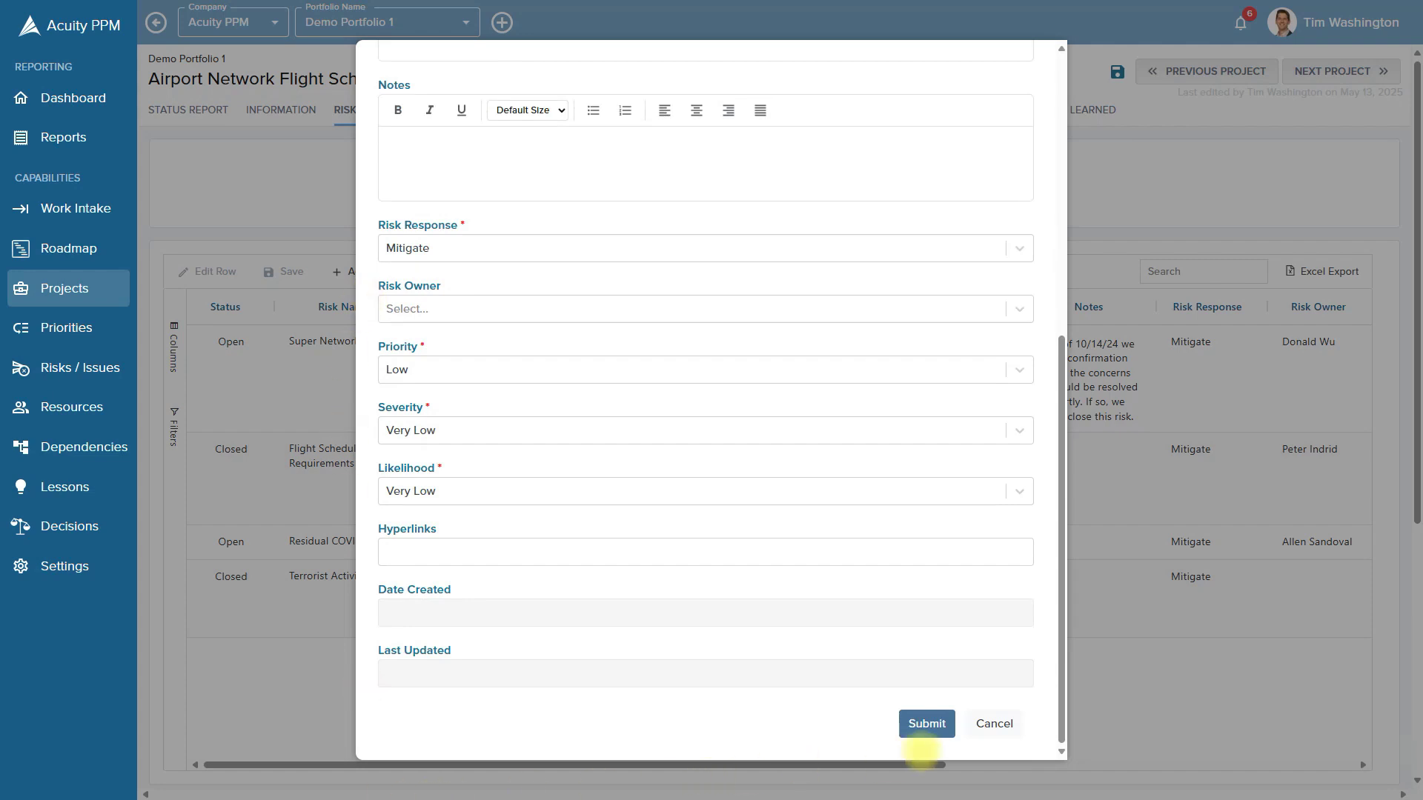
pyautogui.click(994, 724)
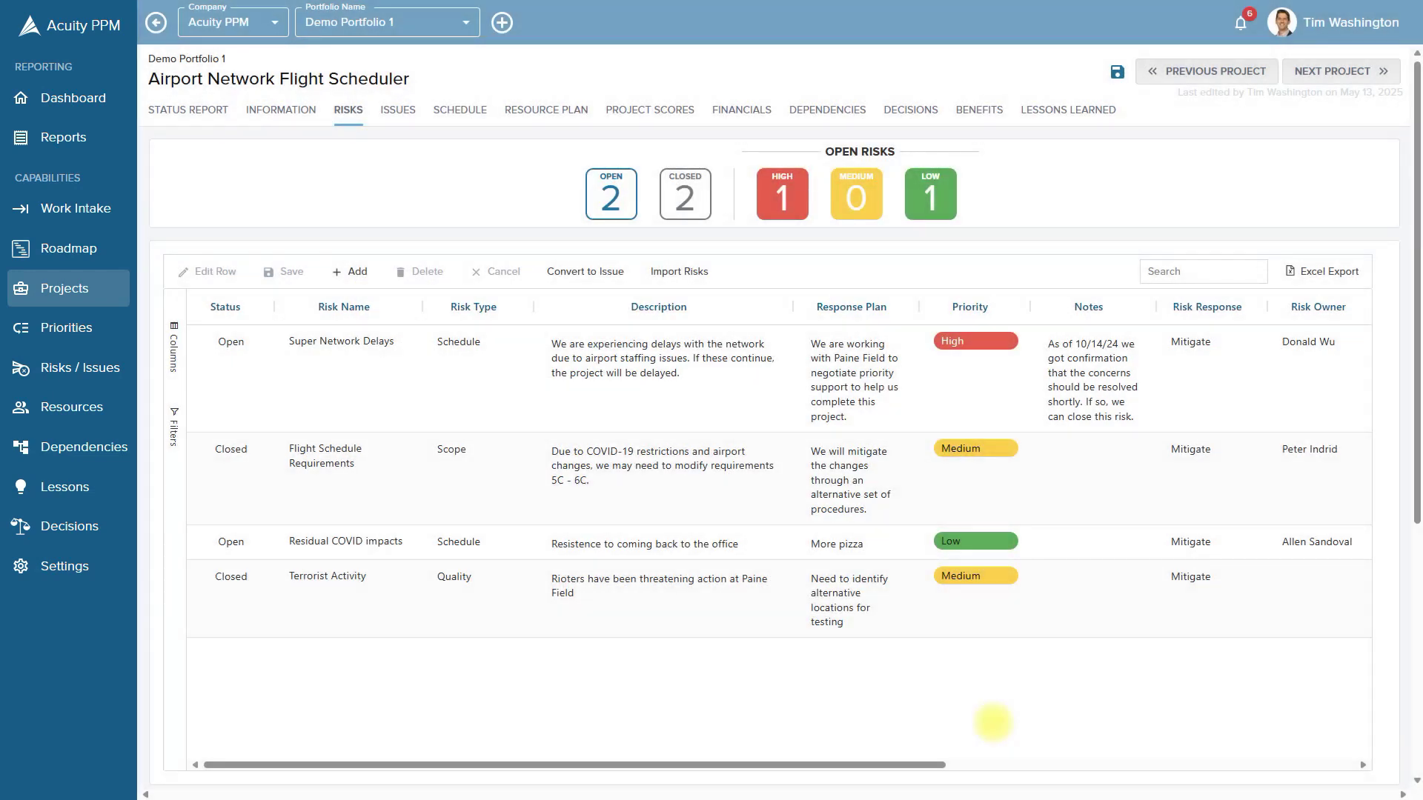
pyautogui.scroll(-4, 995, 711)
pyautogui.scroll(-4, 993, 689)
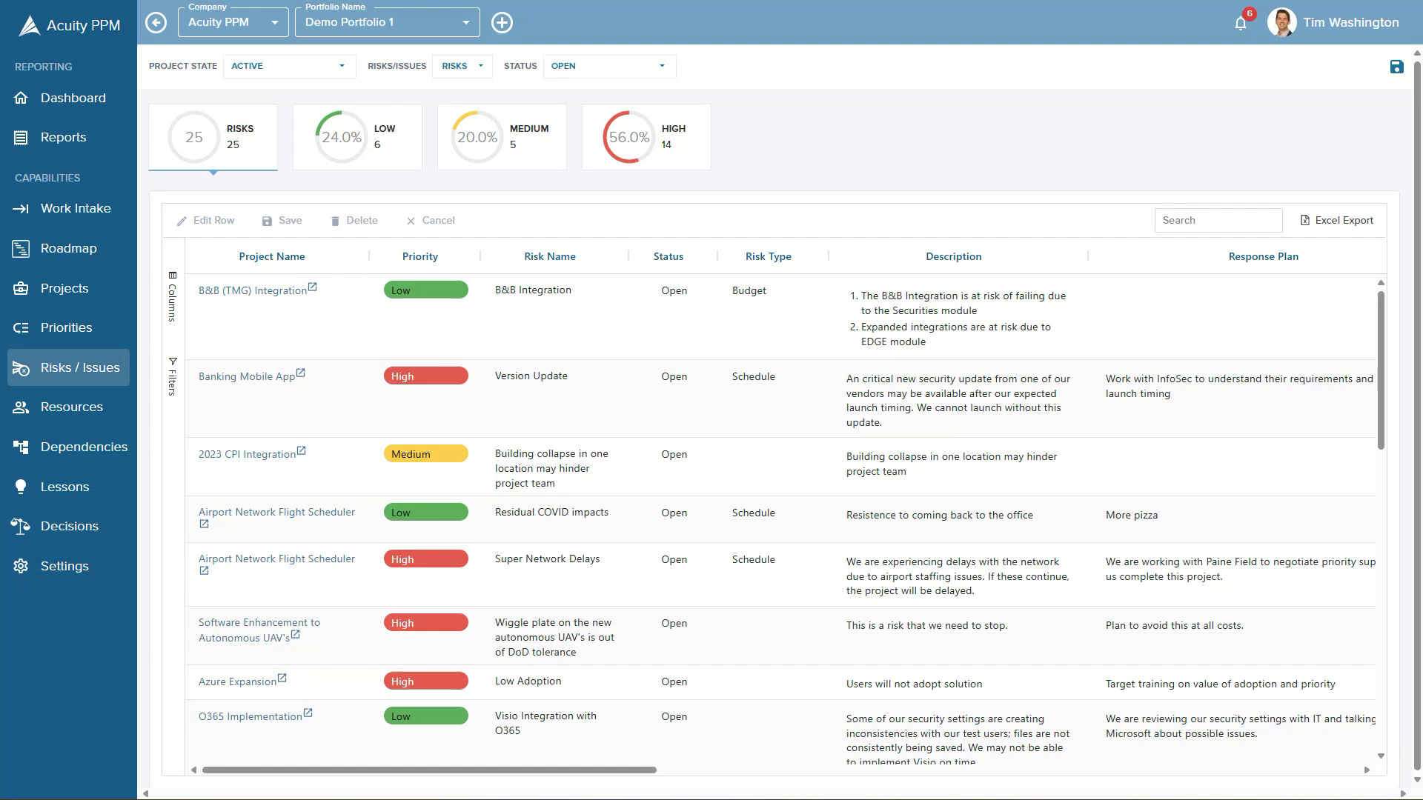
# Narrow the risk register to the 14 high-priority risks
pyautogui.click(646, 137)
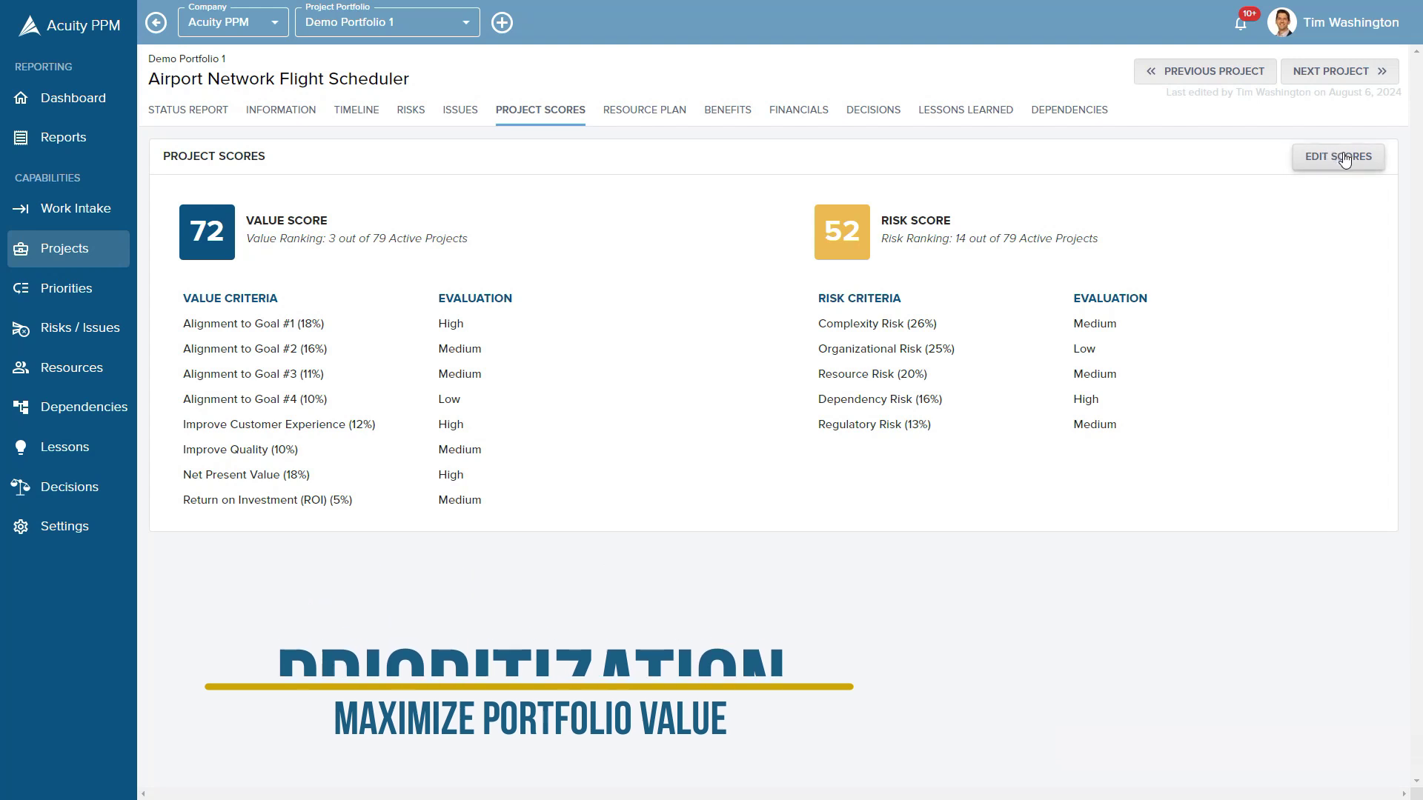
# Rate Alignment to Goal #4 High and Dependency Risk Low, saving scores as value 79, risk 40
pyautogui.click(1344, 161)
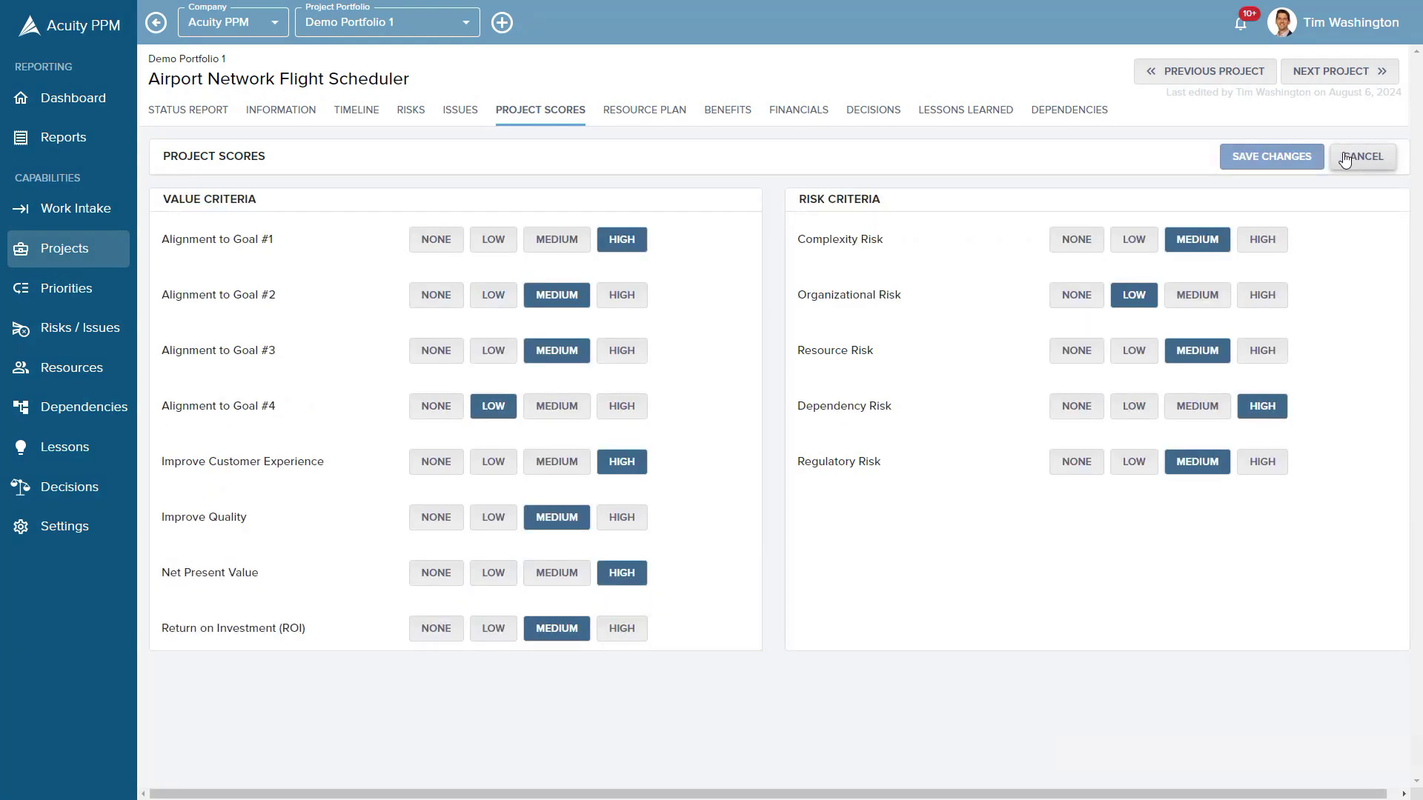
pyautogui.click(621, 406)
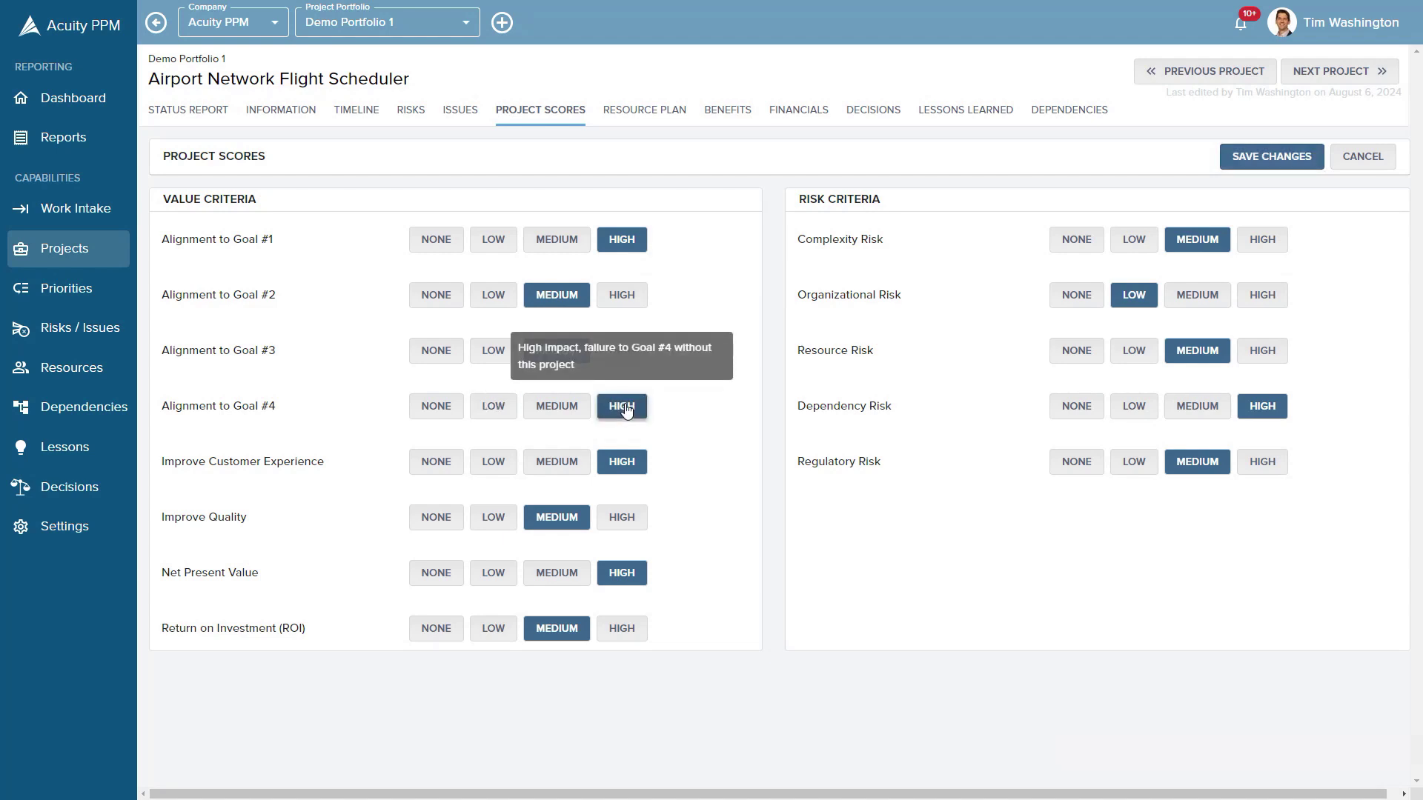
pyautogui.click(1134, 406)
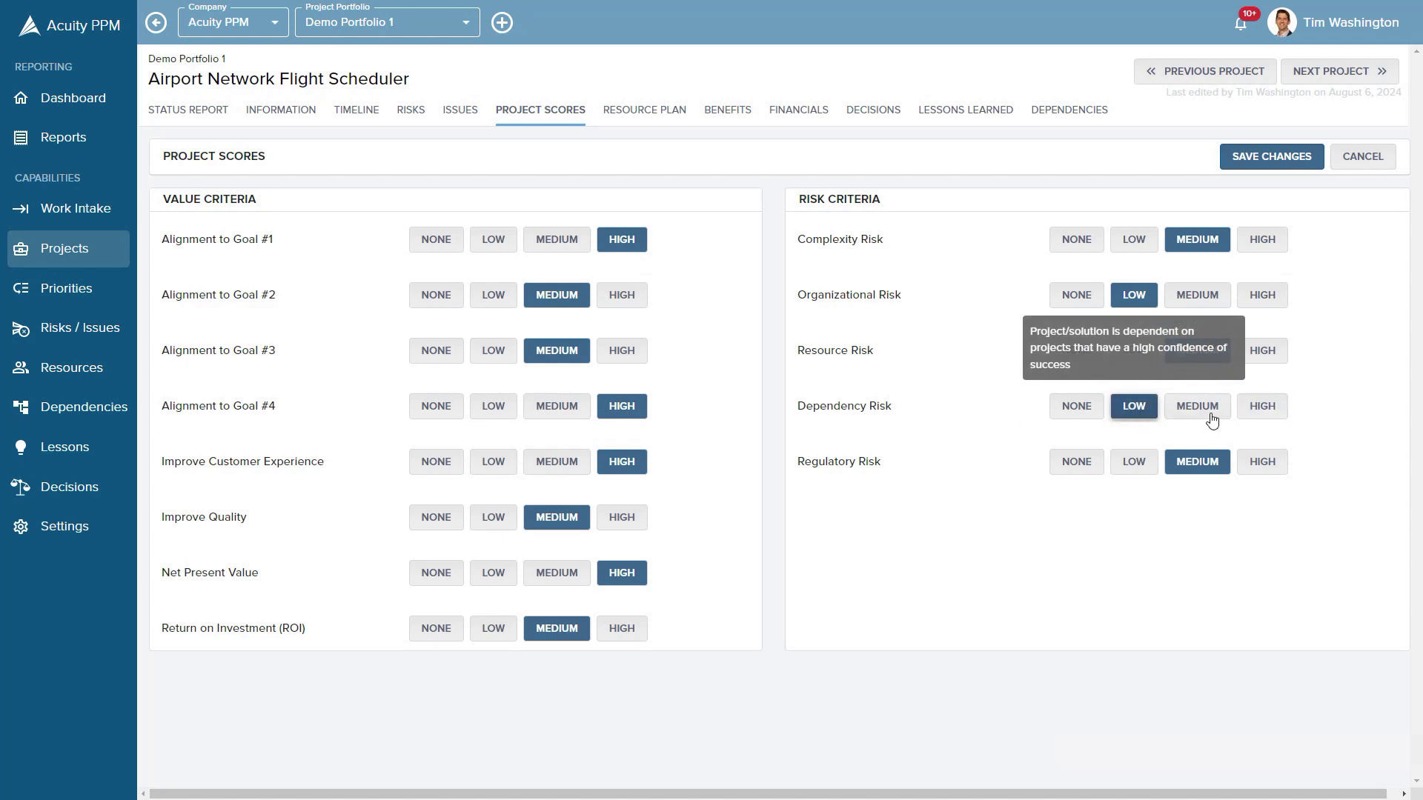
pyautogui.click(1306, 167)
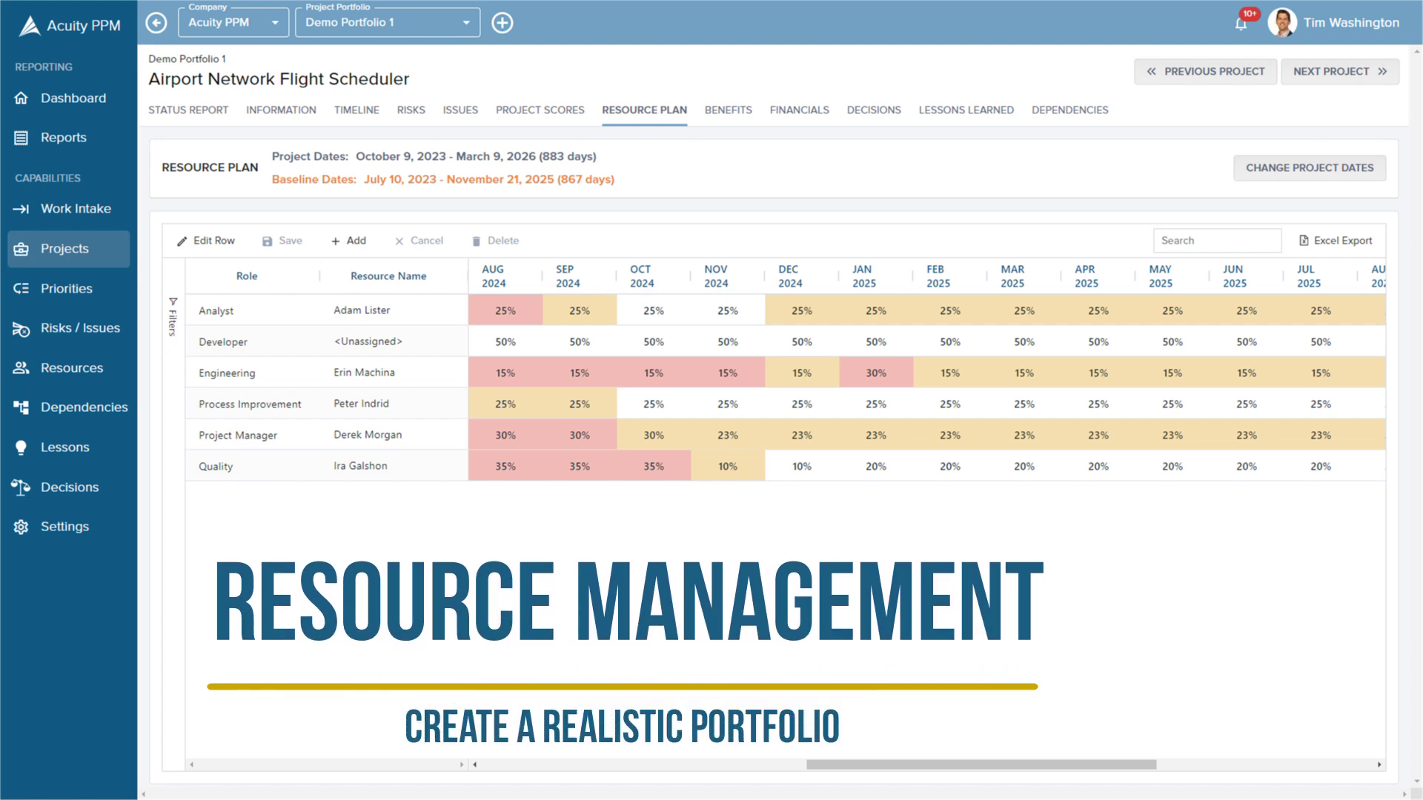
pyautogui.click(354, 244)
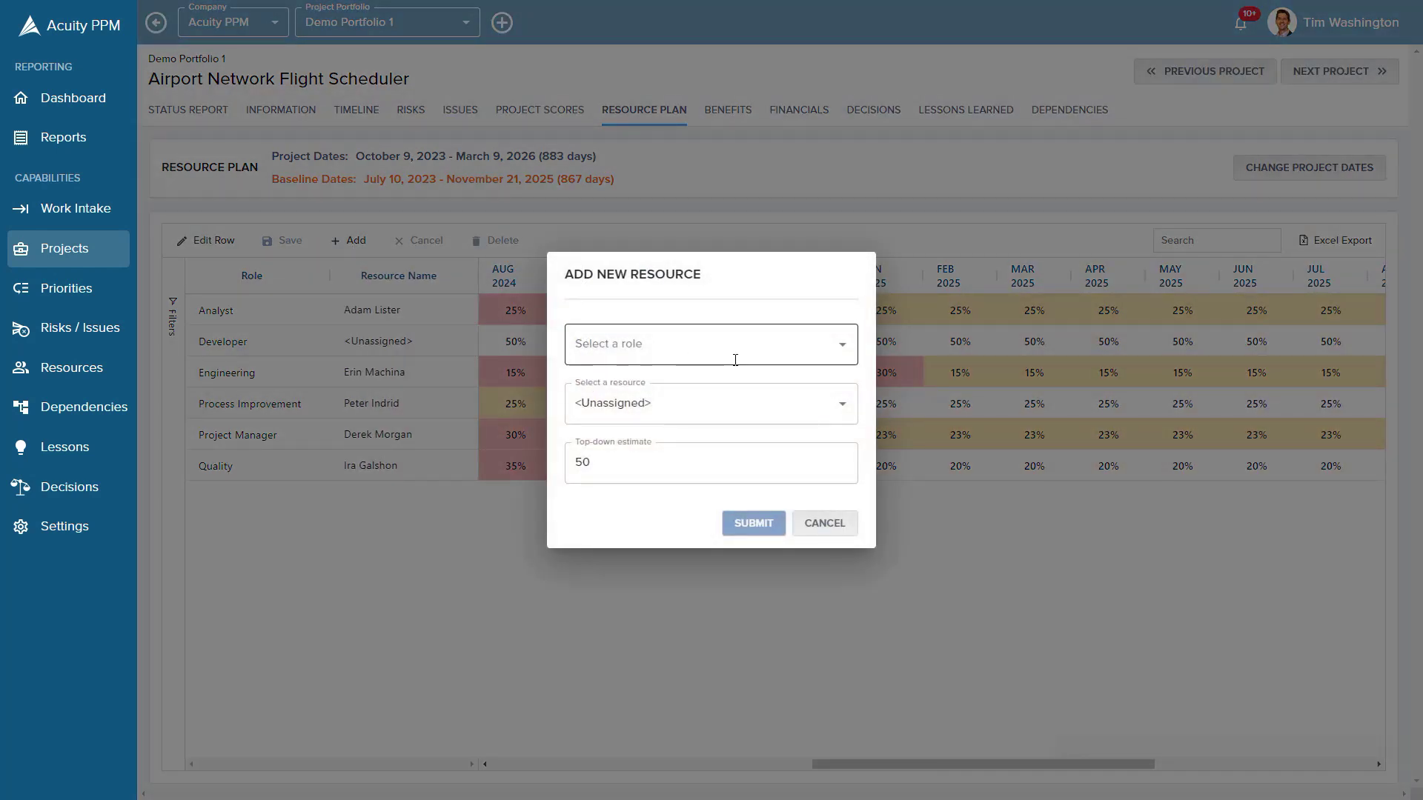
pyautogui.click(734, 346)
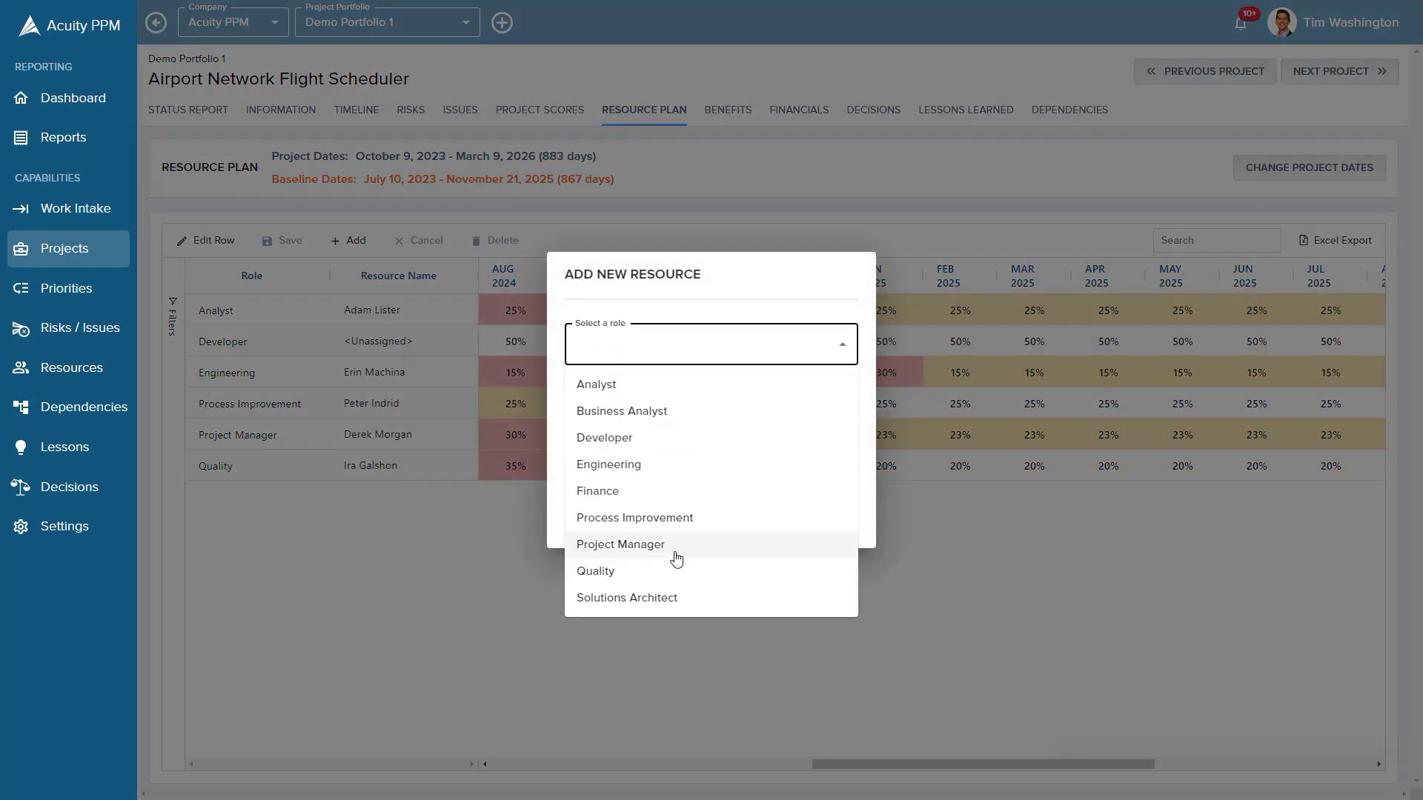
pyautogui.click(605, 436)
pyautogui.click(711, 403)
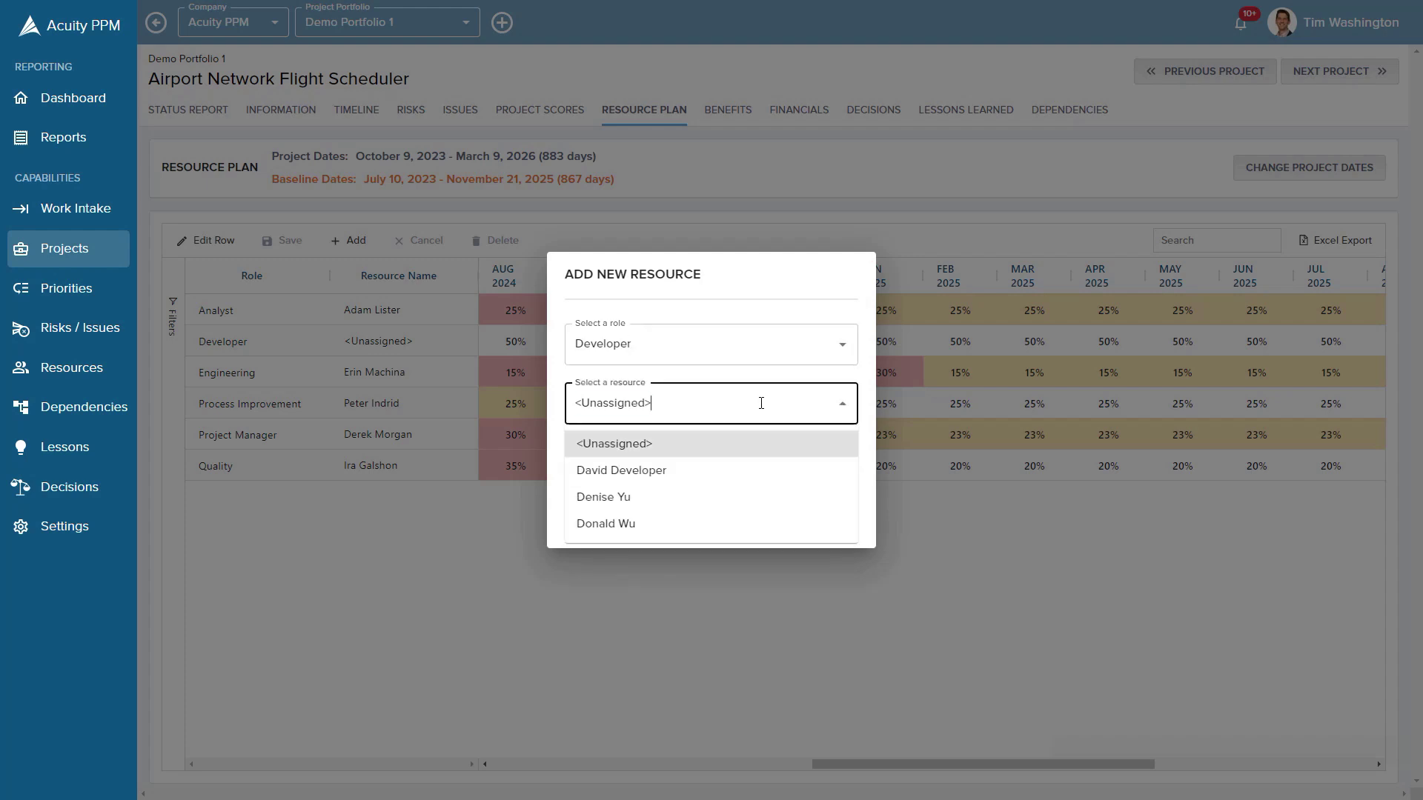
pyautogui.click(606, 524)
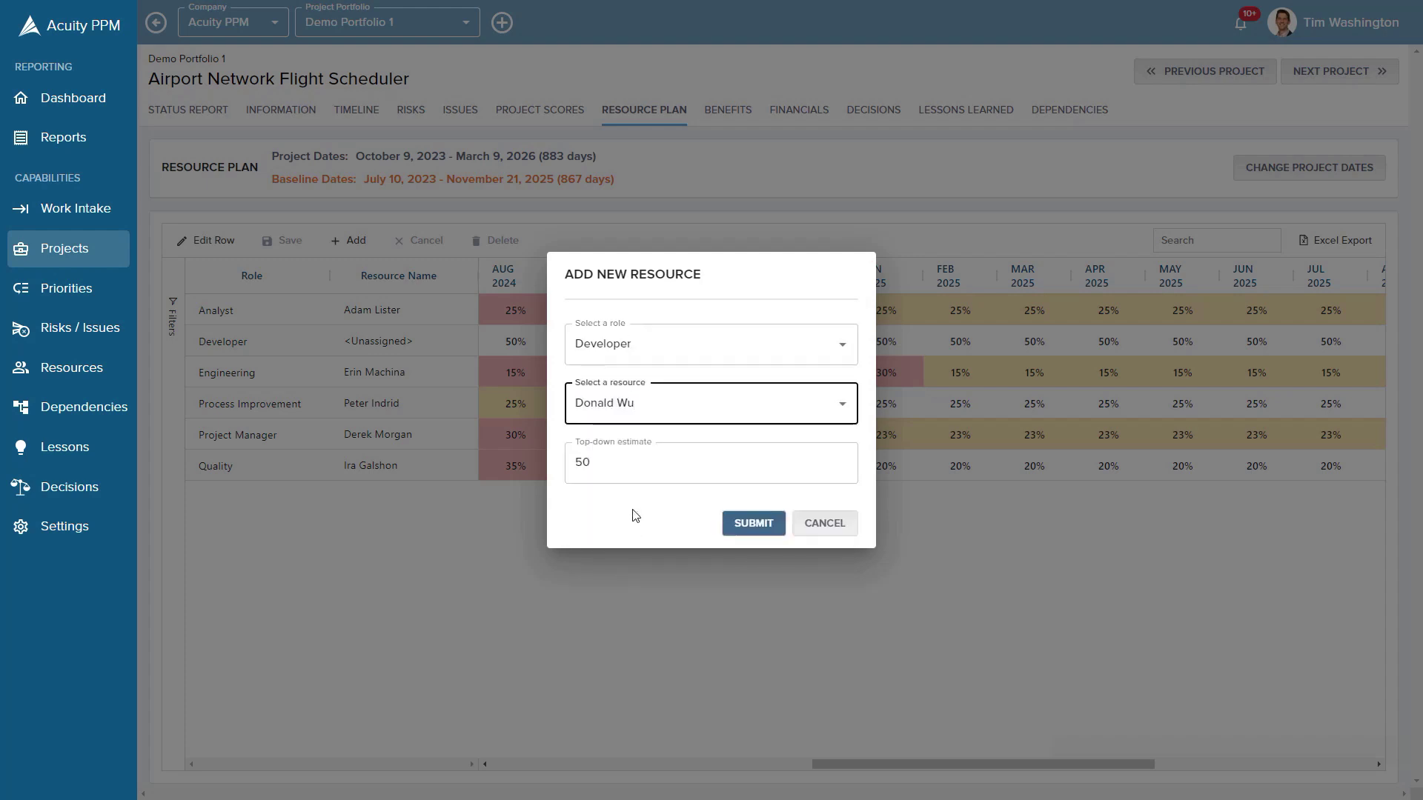
pyautogui.moveTo(600, 462); pyautogui.dragTo(573, 460)
pyautogui.write('2')
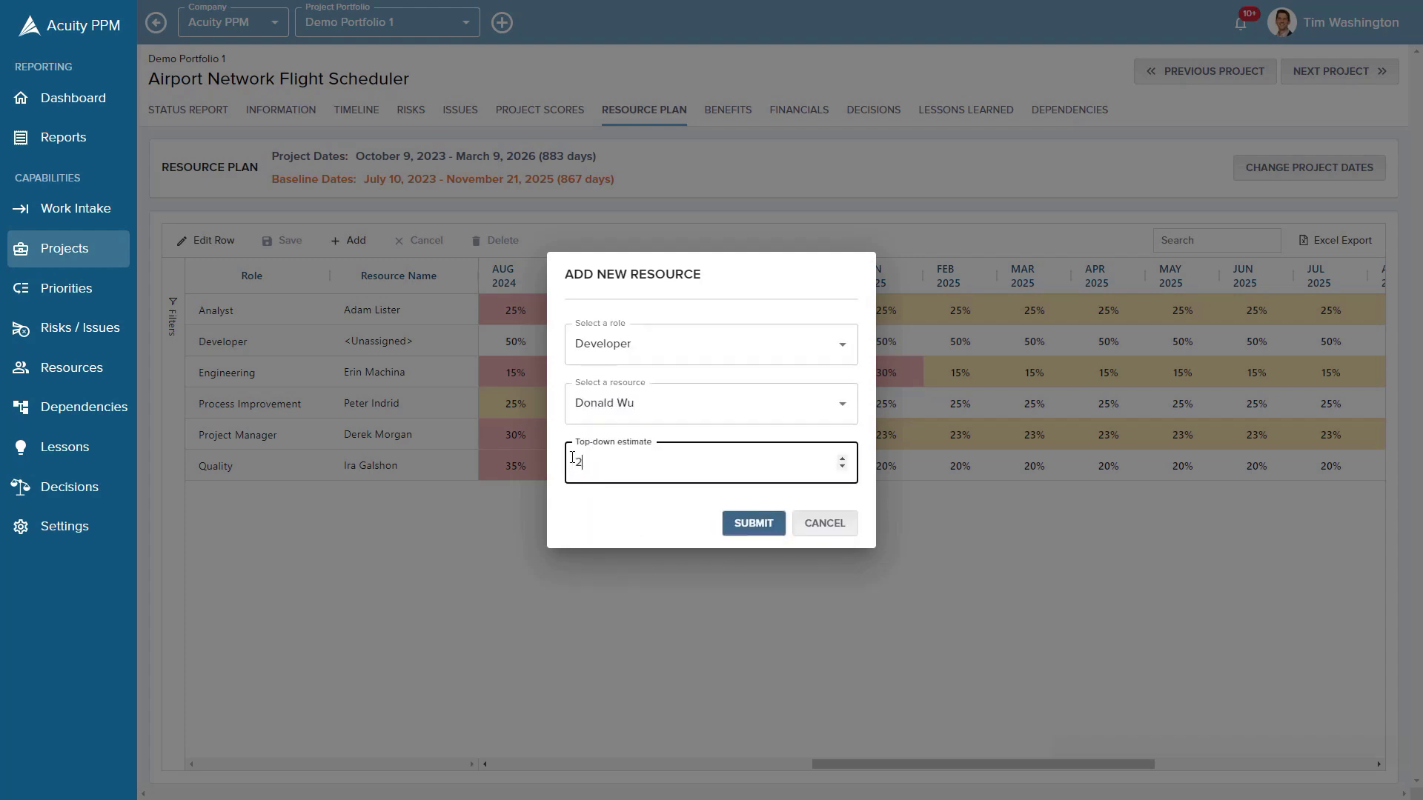
pyautogui.write('5')
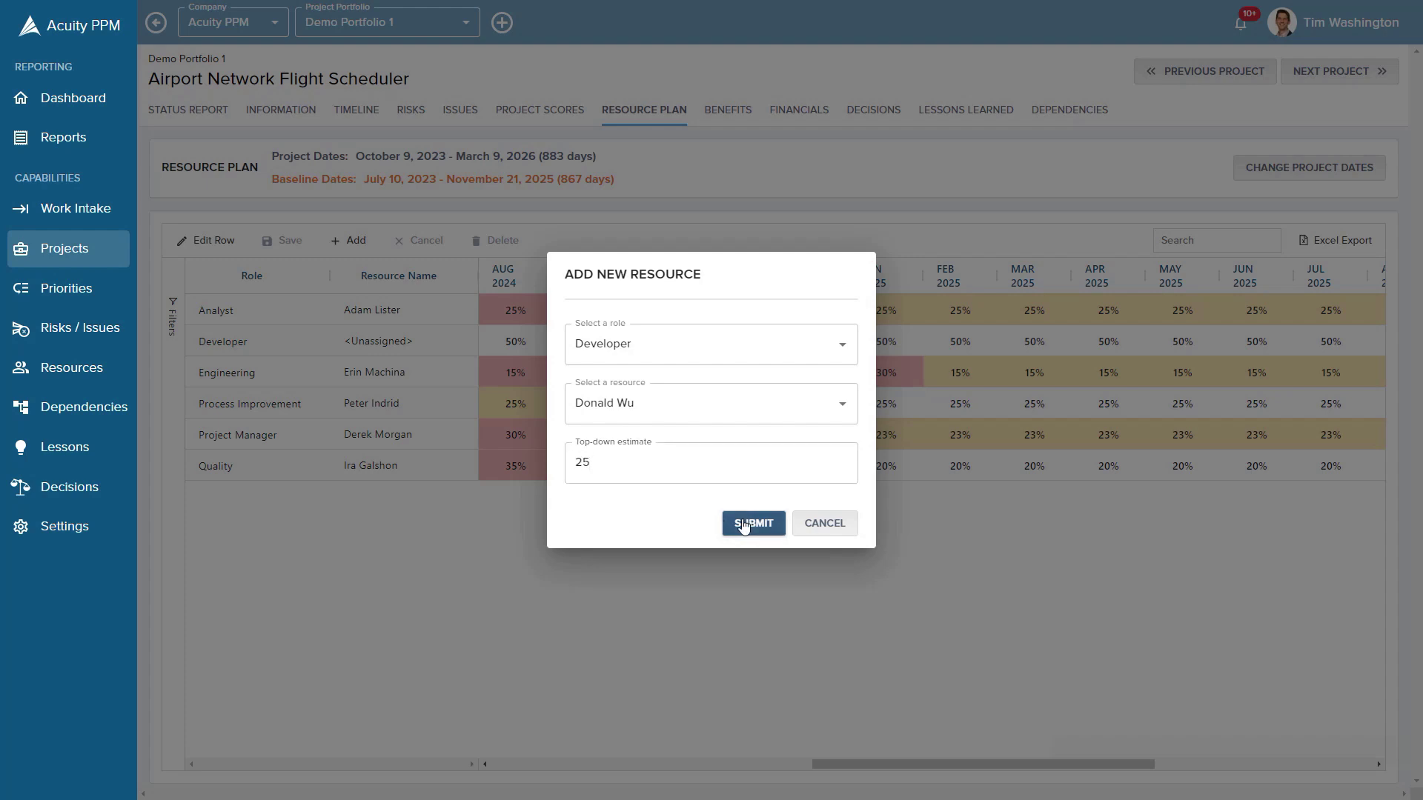
pyautogui.click(753, 523)
pyautogui.doubleClick(811, 340)
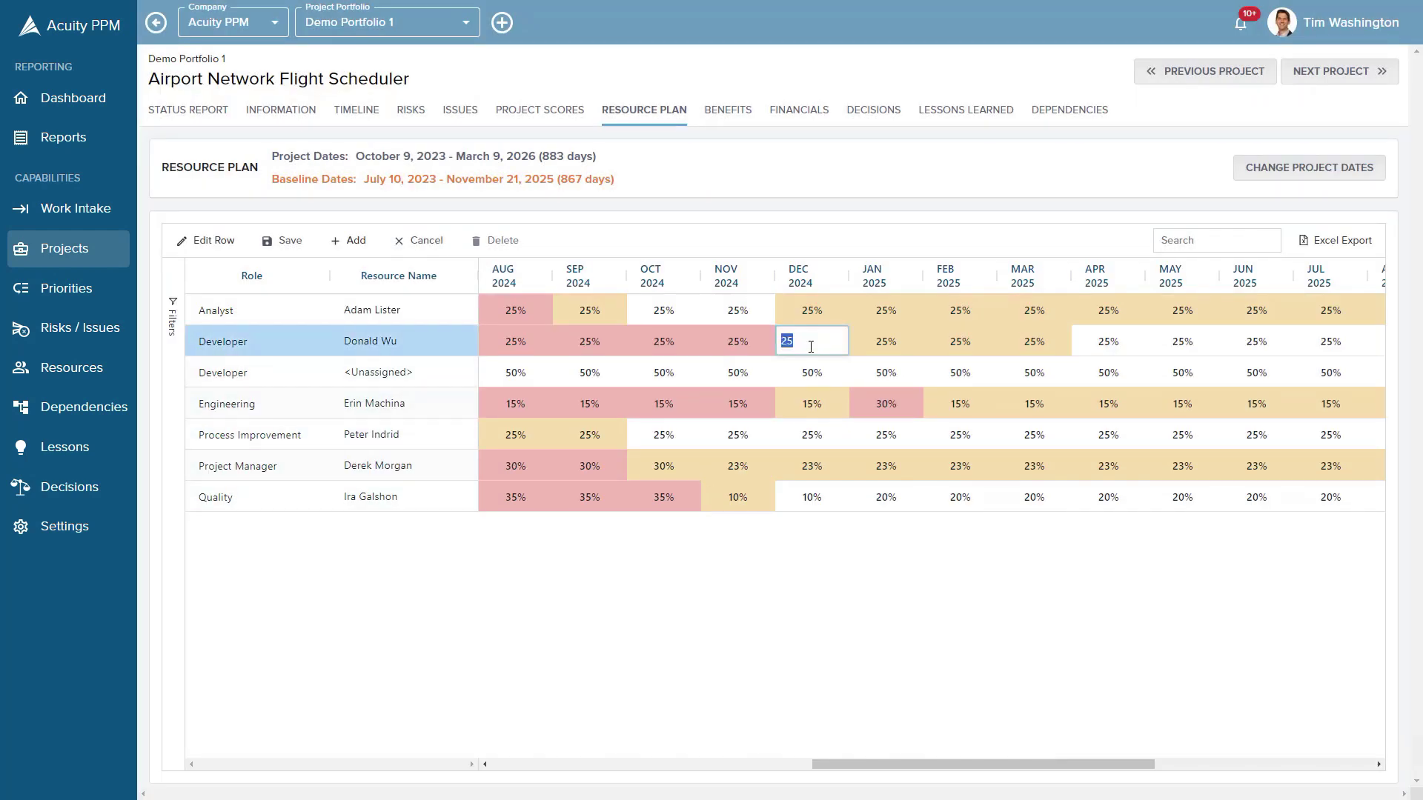
pyautogui.write('40')
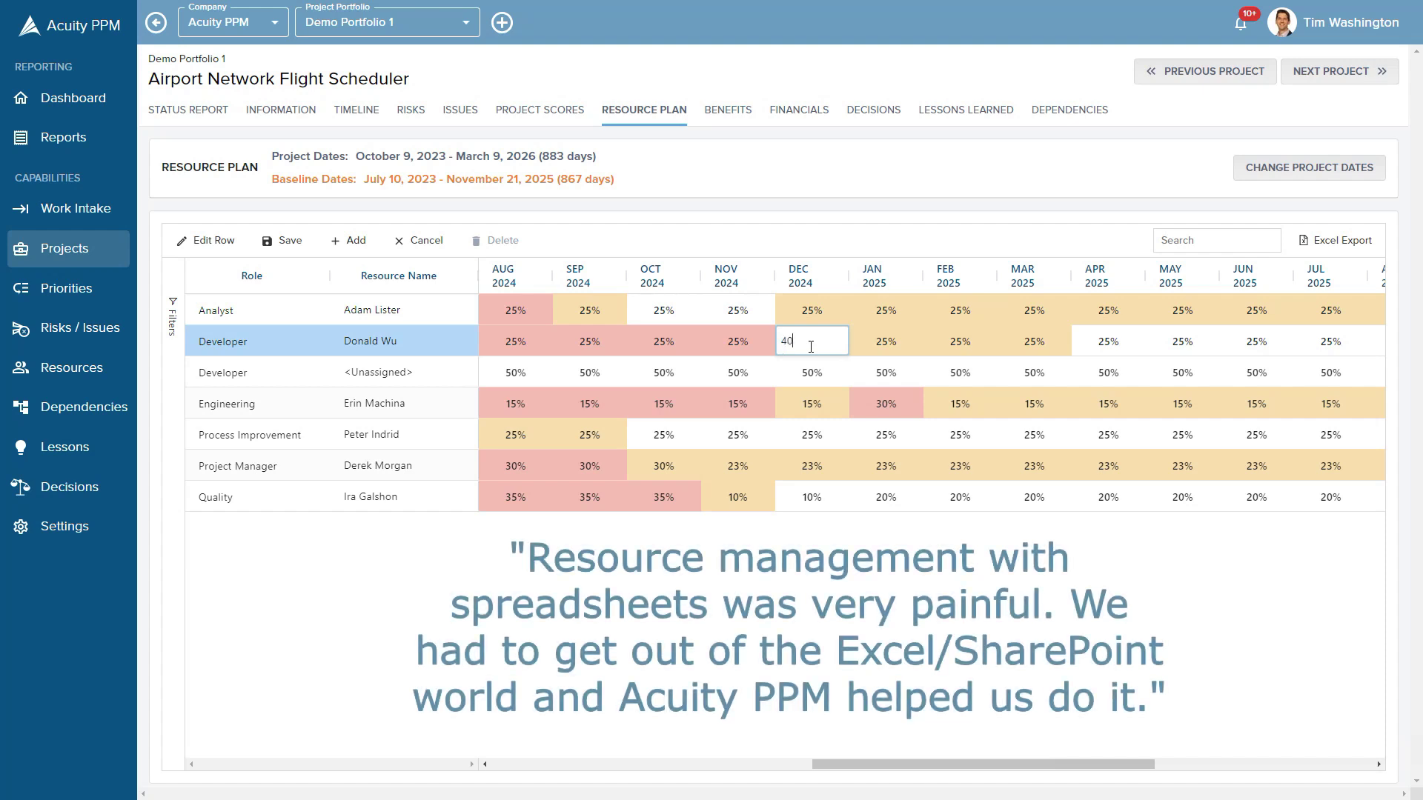
pyautogui.press('Tab')
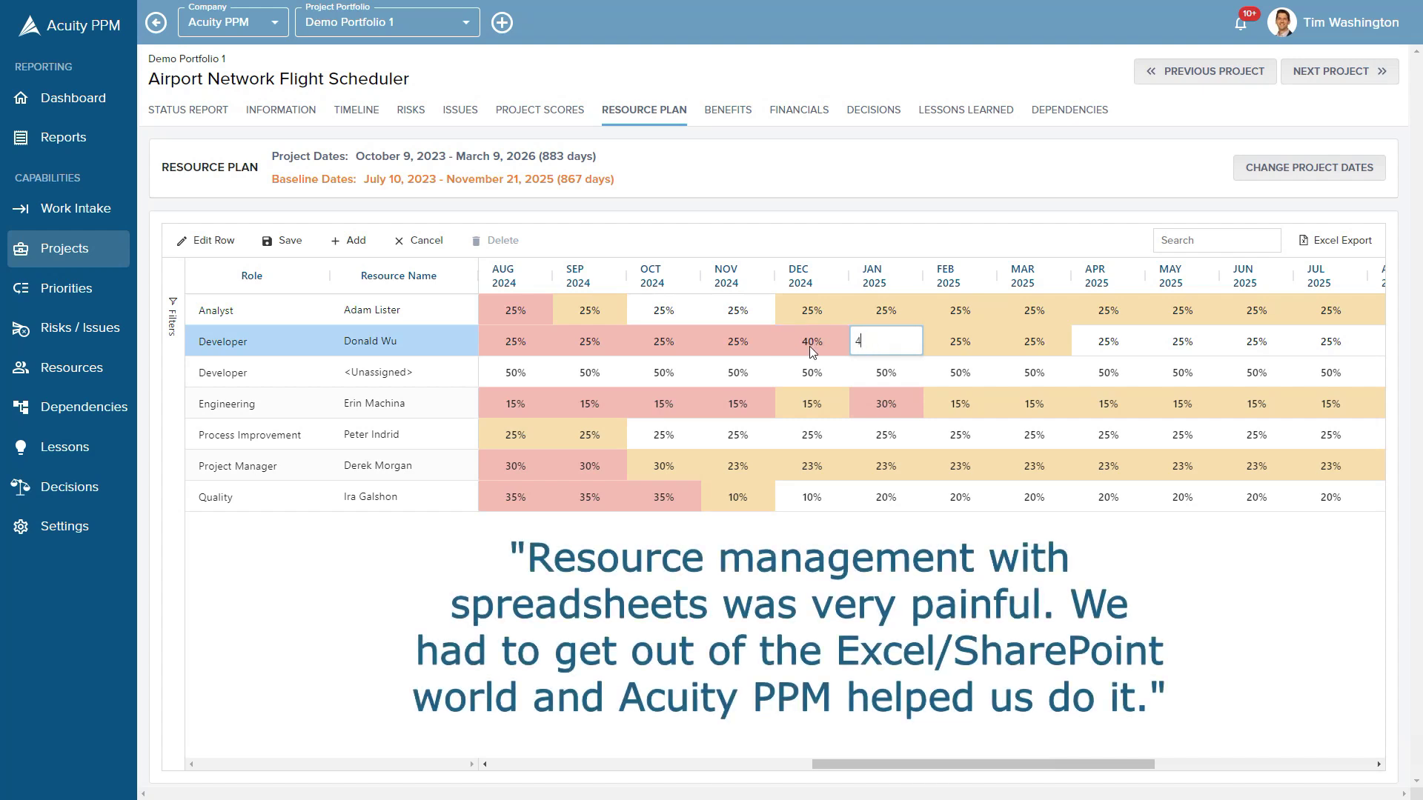
pyautogui.press('Return')
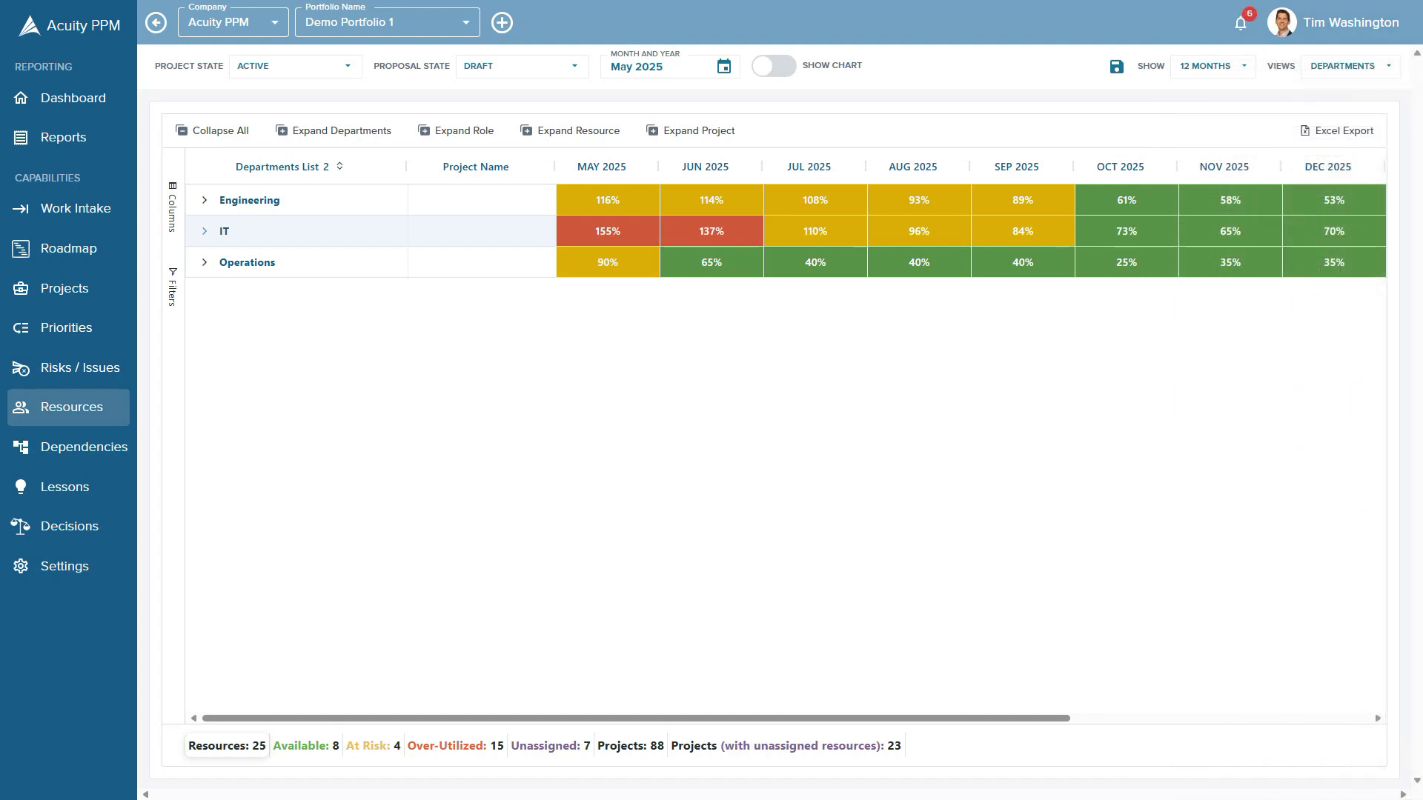
pyautogui.click(203, 231)
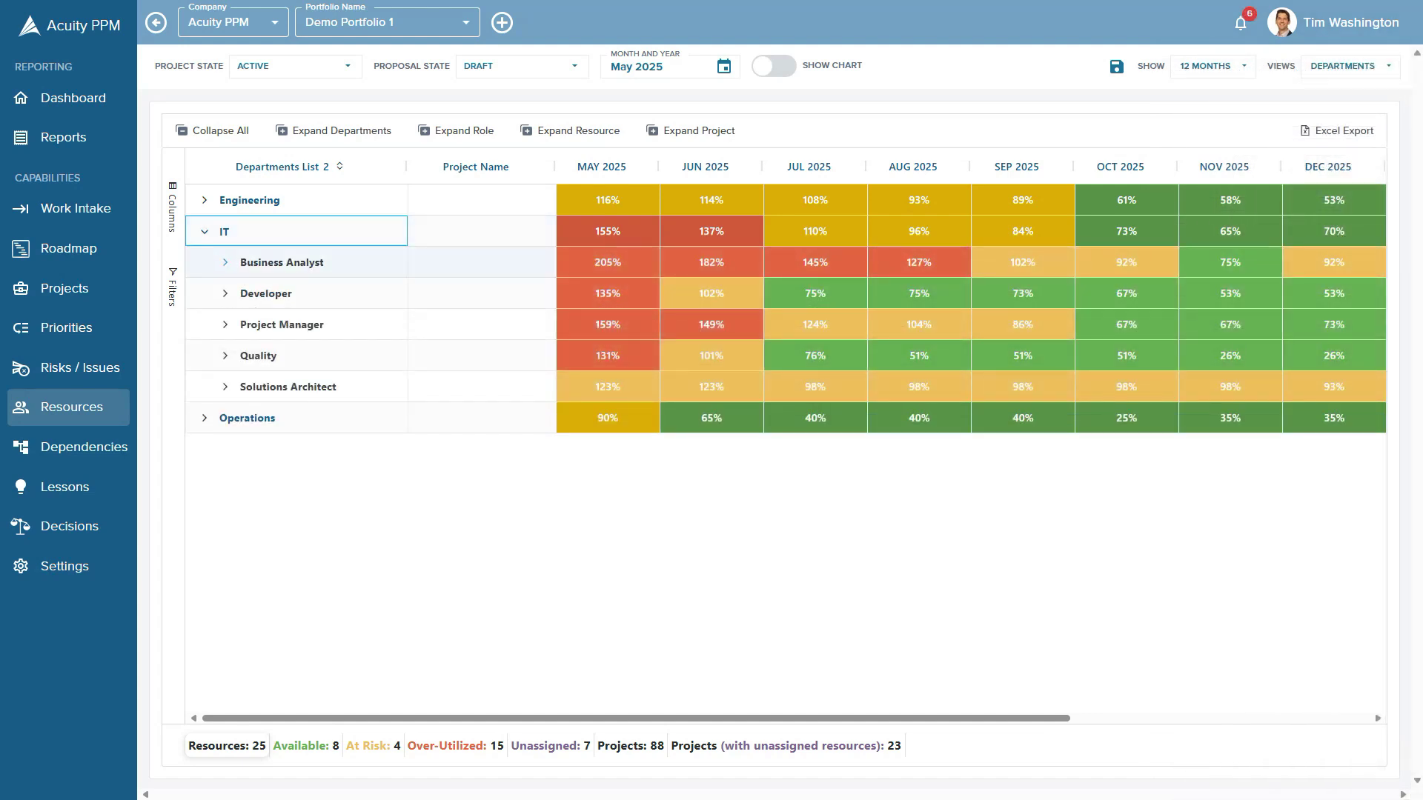
pyautogui.click(224, 263)
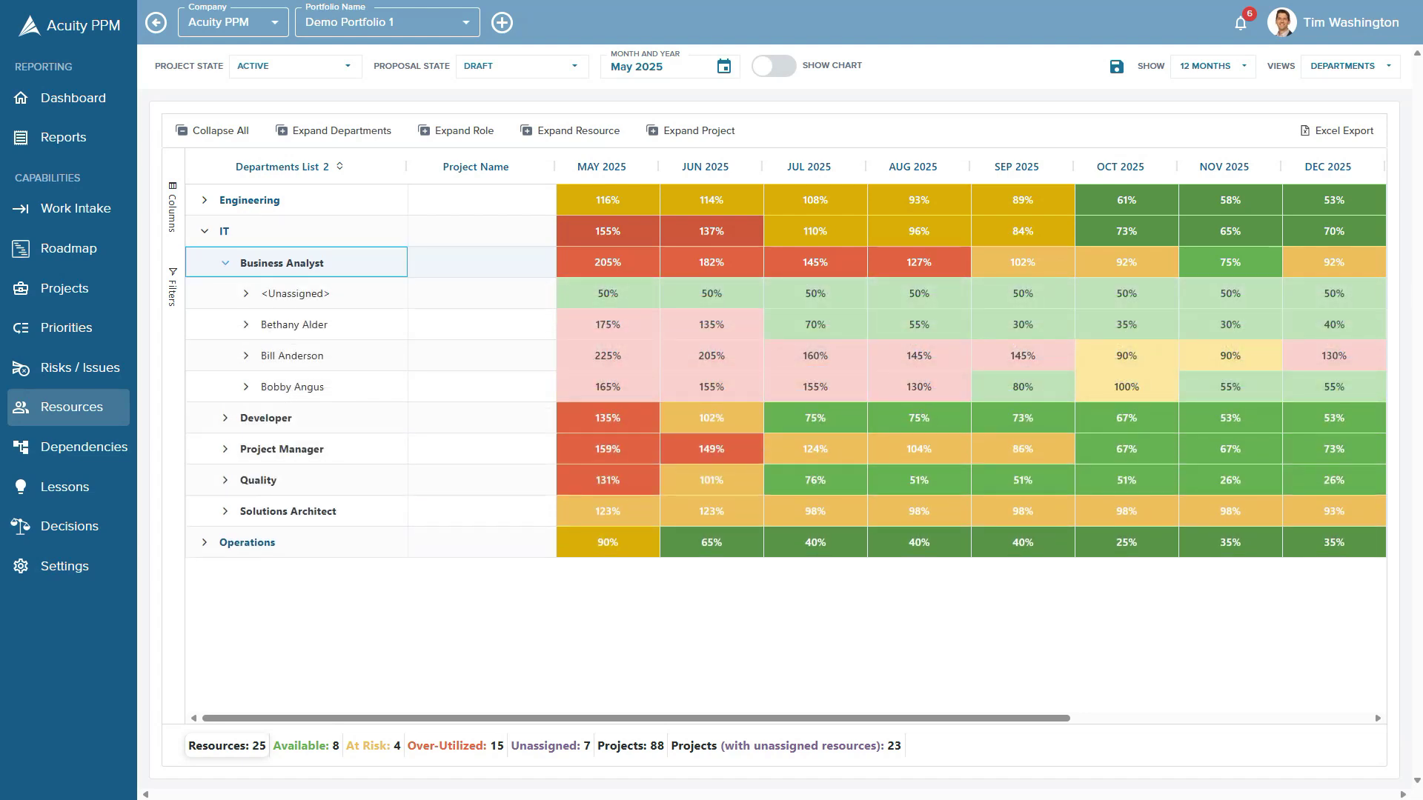
pyautogui.click(245, 325)
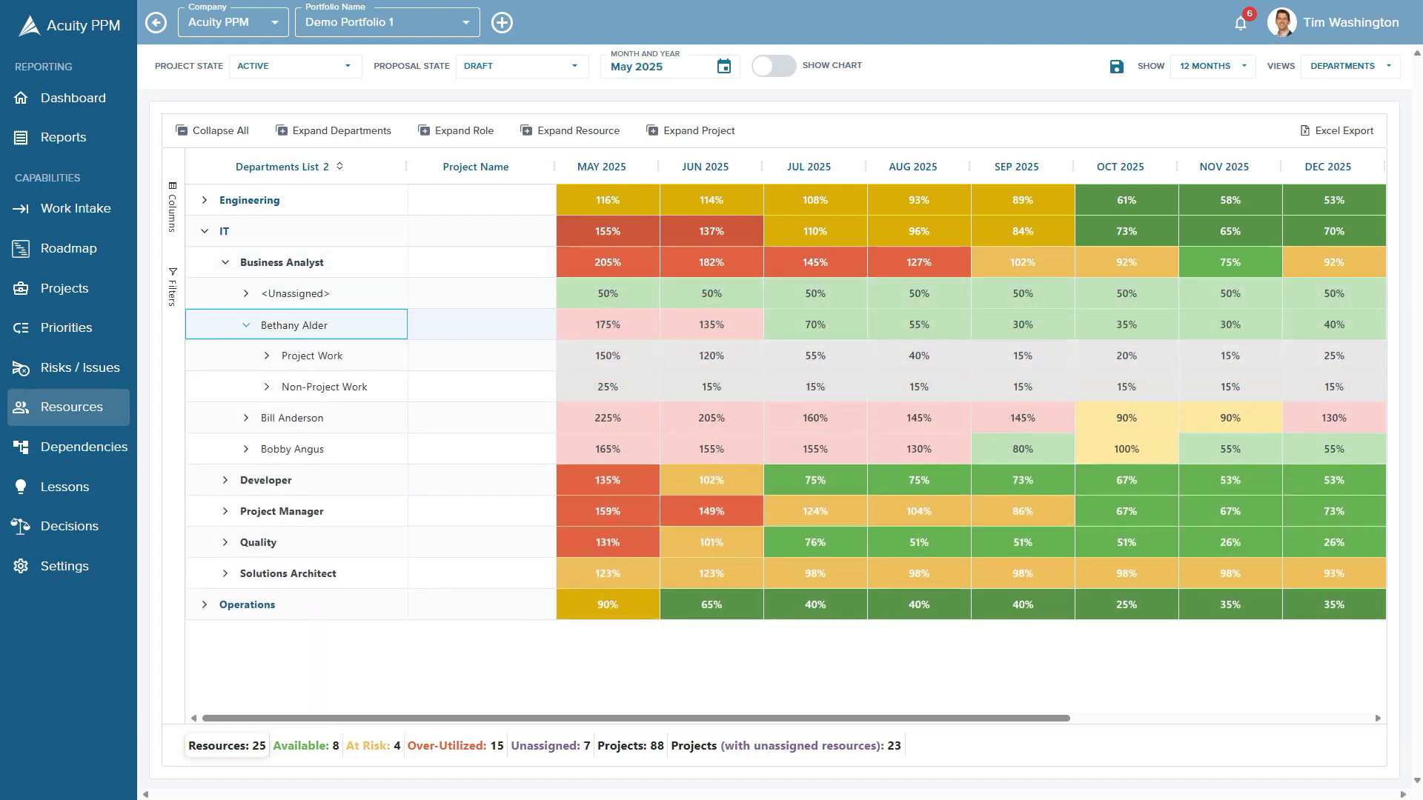
pyautogui.click(267, 356)
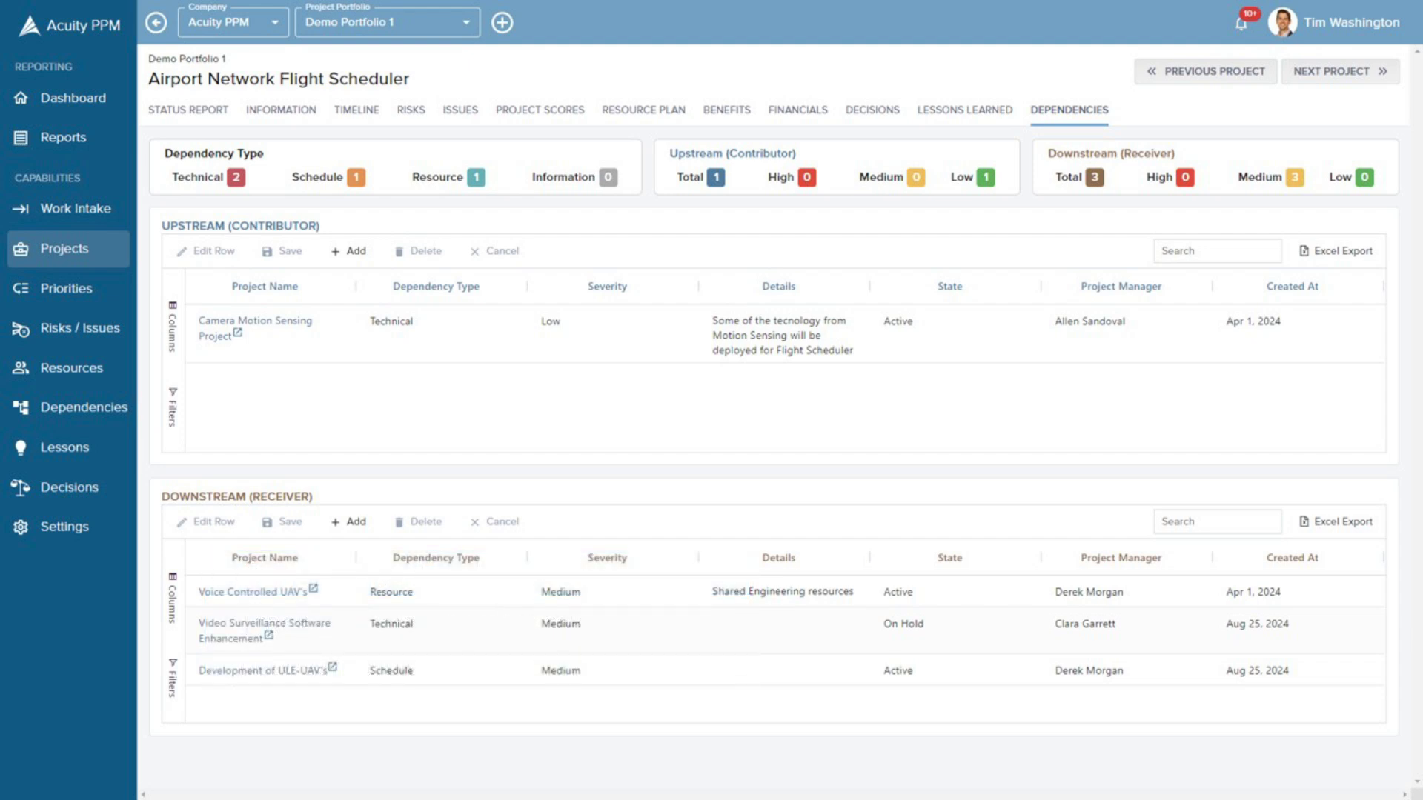
# Bring up the portfolio dependency matrix showing 18 active dependencies by severity
pyautogui.click(84, 408)
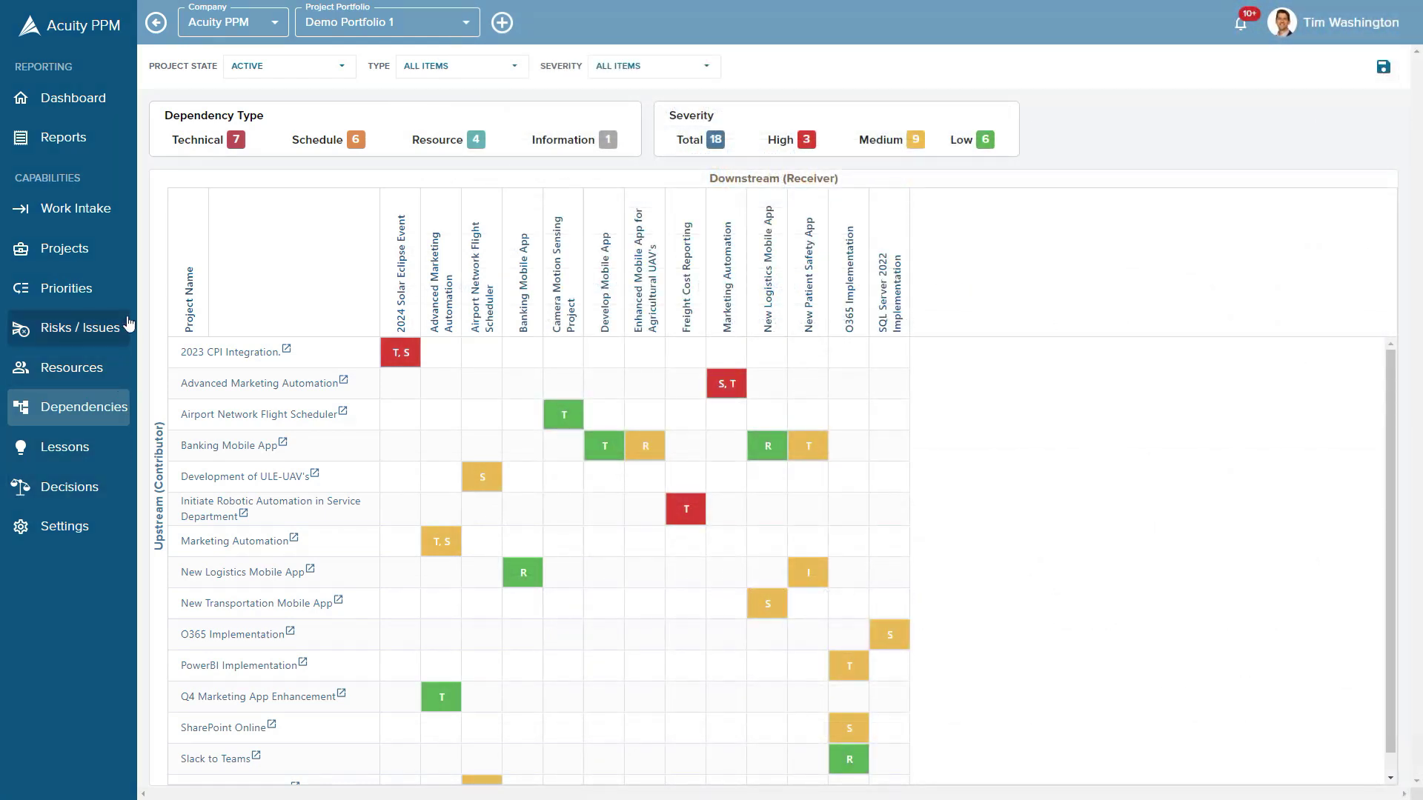
pyautogui.moveTo(401, 352)
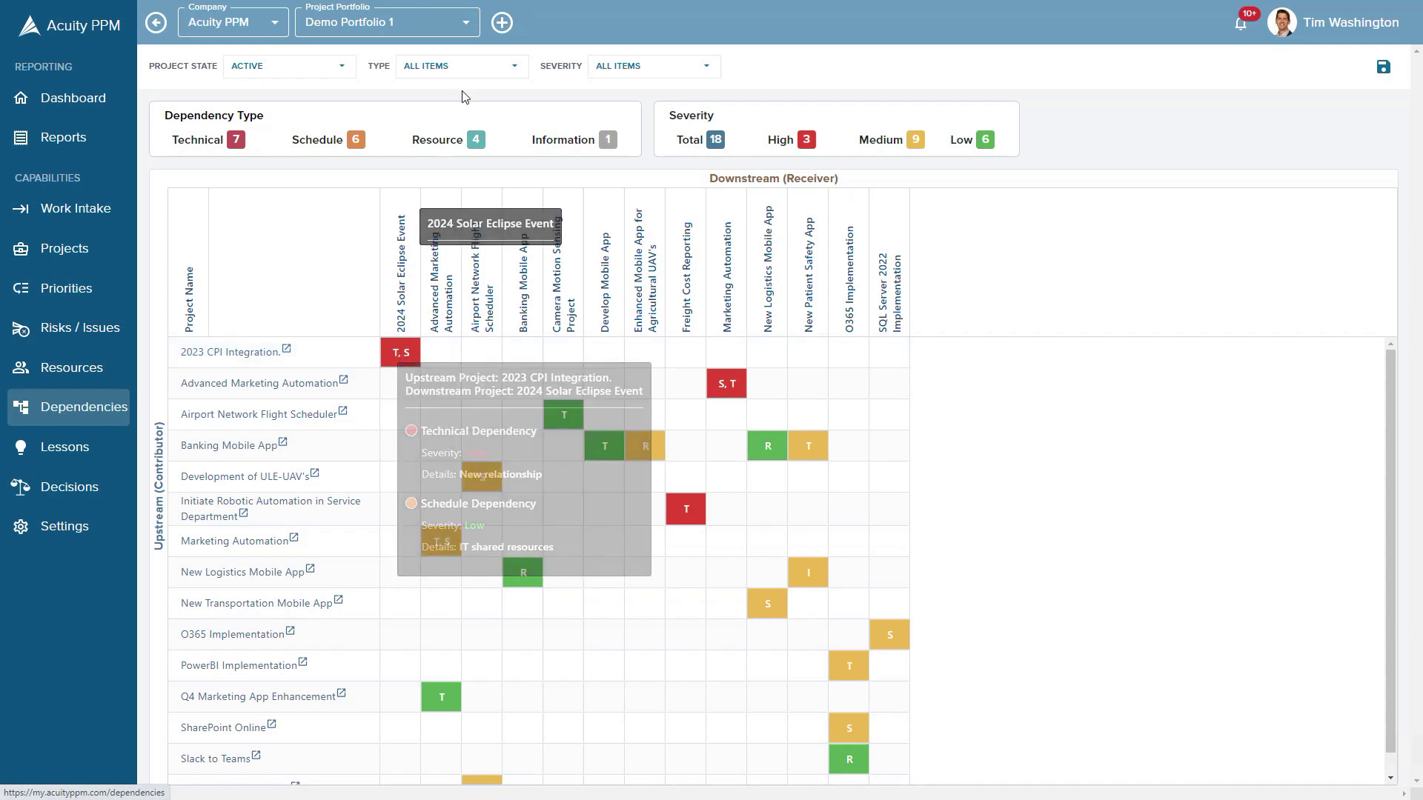
# Filter dependency type to Technical by unchecking Schedule, Resource and Information
pyautogui.click(512, 65)
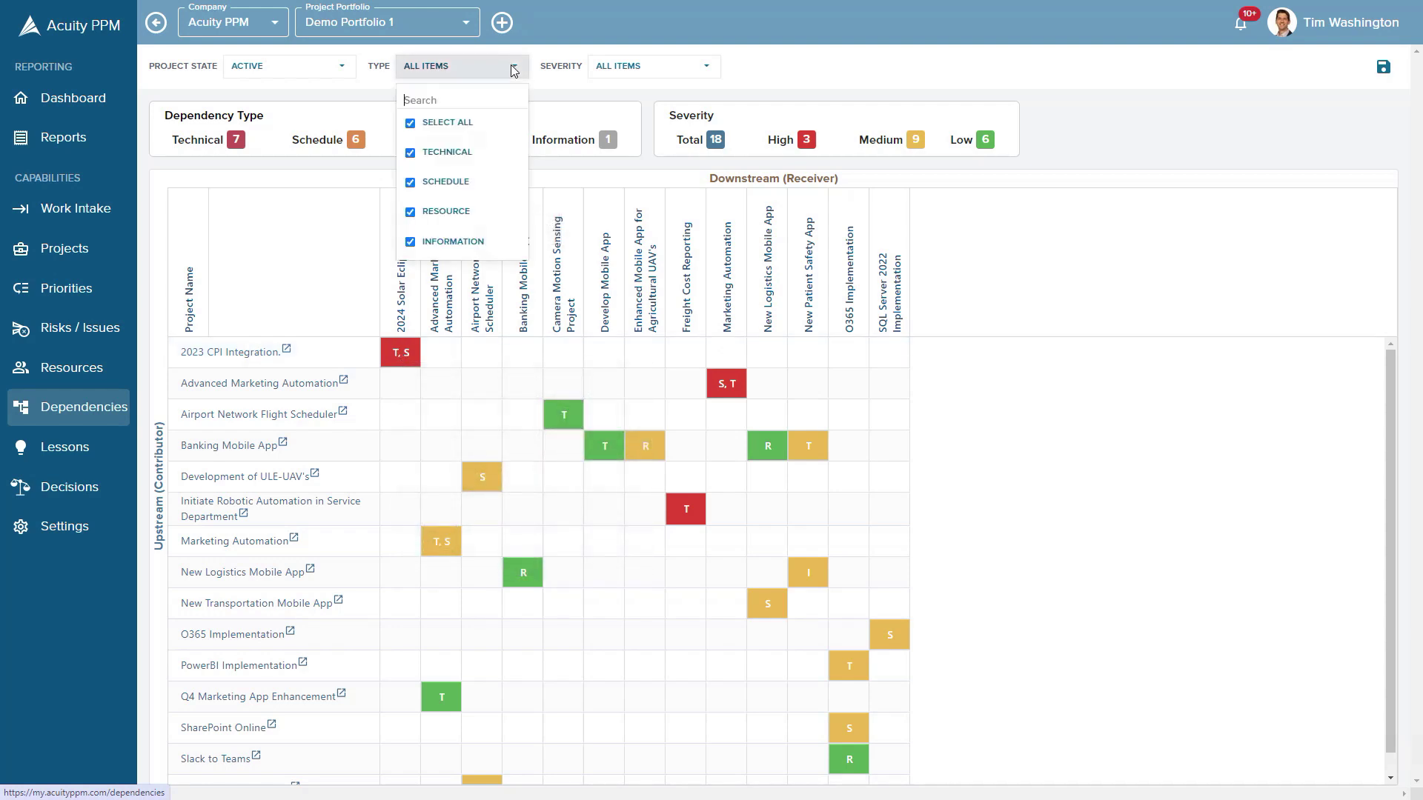
pyautogui.click(410, 181)
pyautogui.click(410, 211)
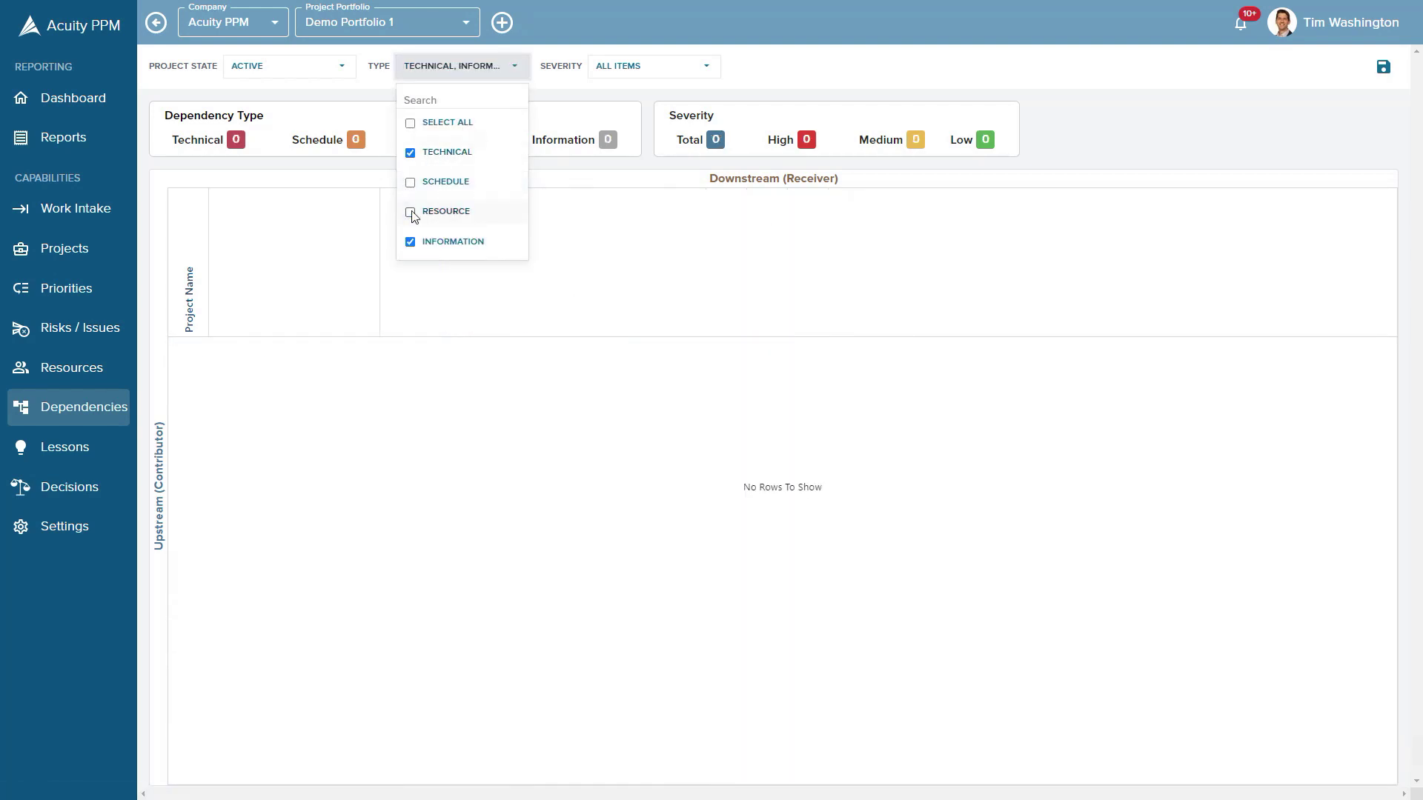
pyautogui.click(410, 242)
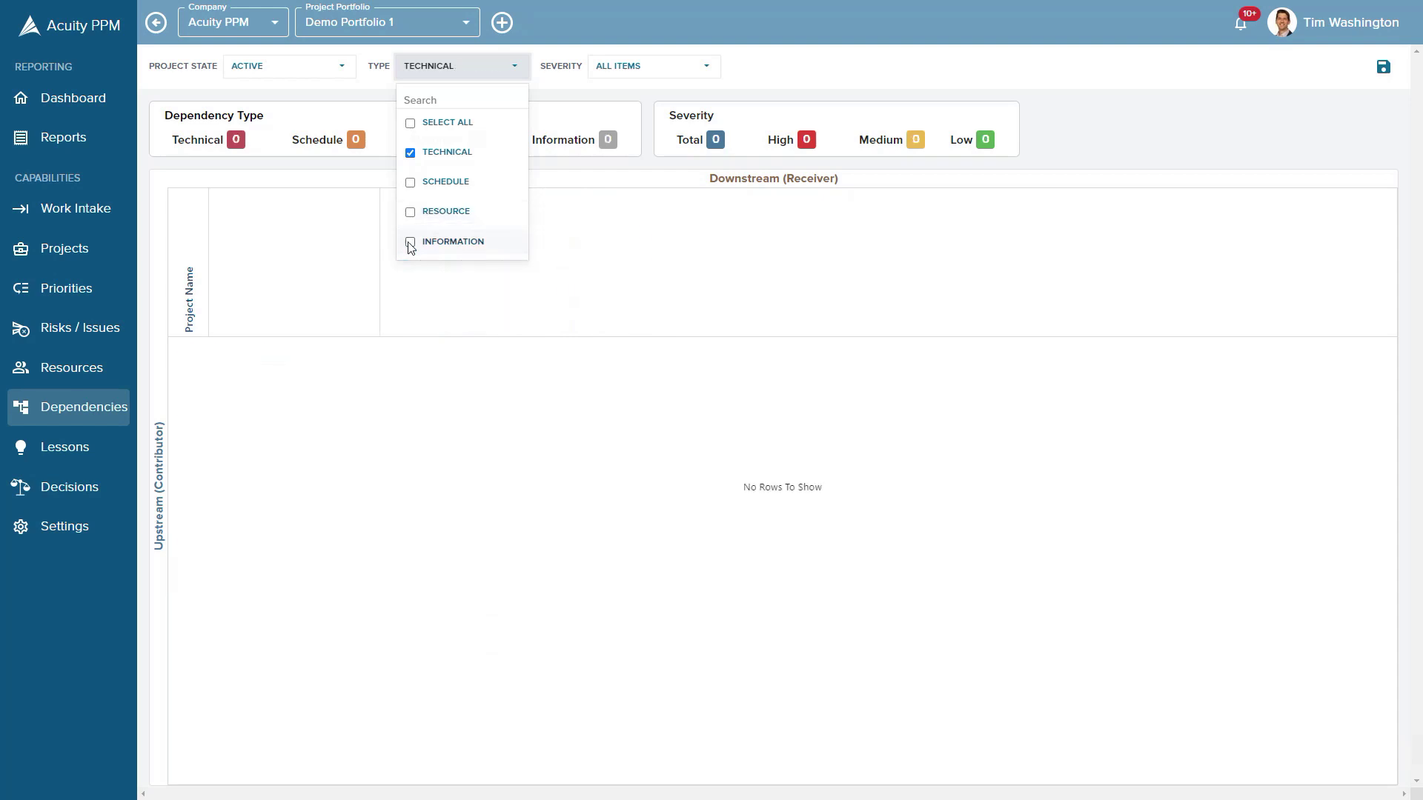
pyautogui.click(513, 66)
pyautogui.moveTo(482, 384)
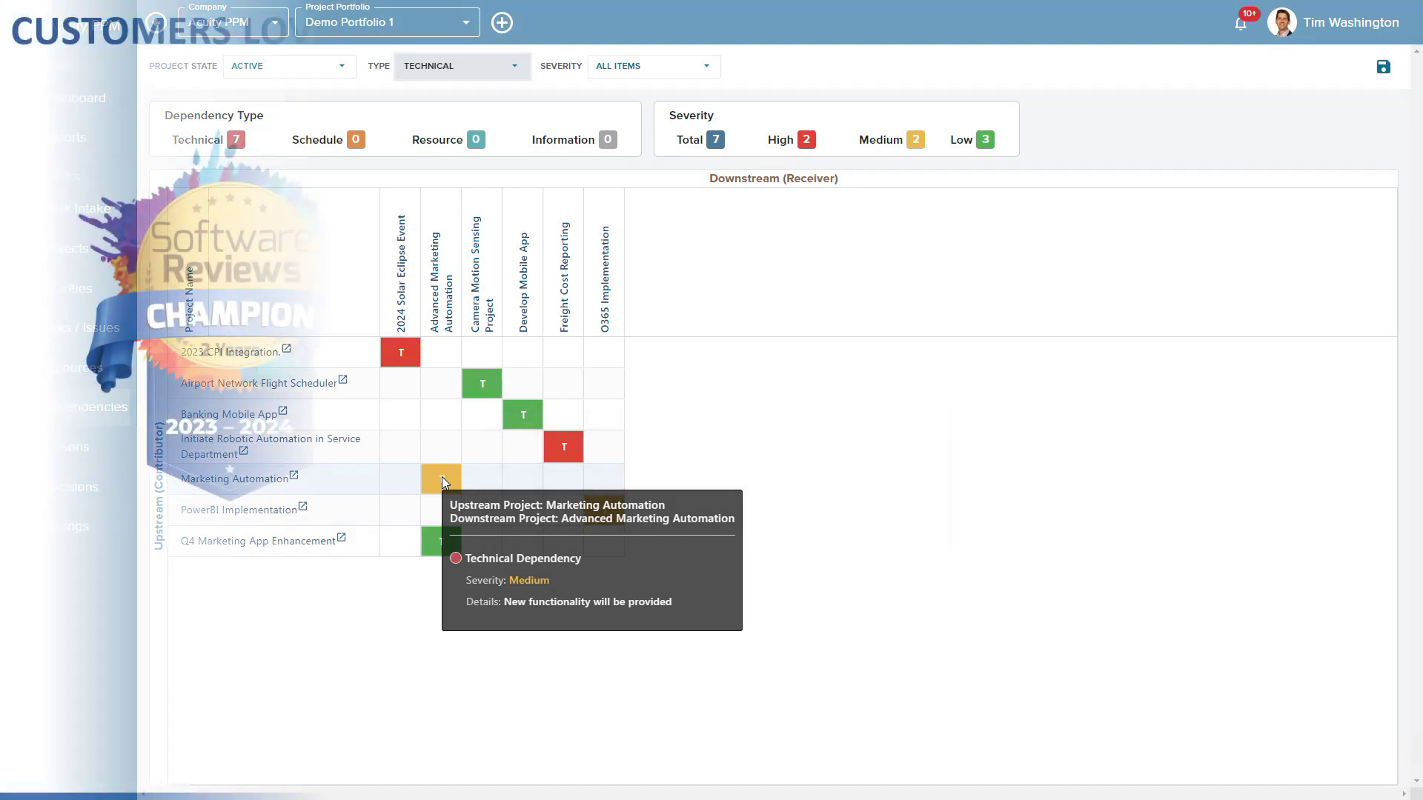